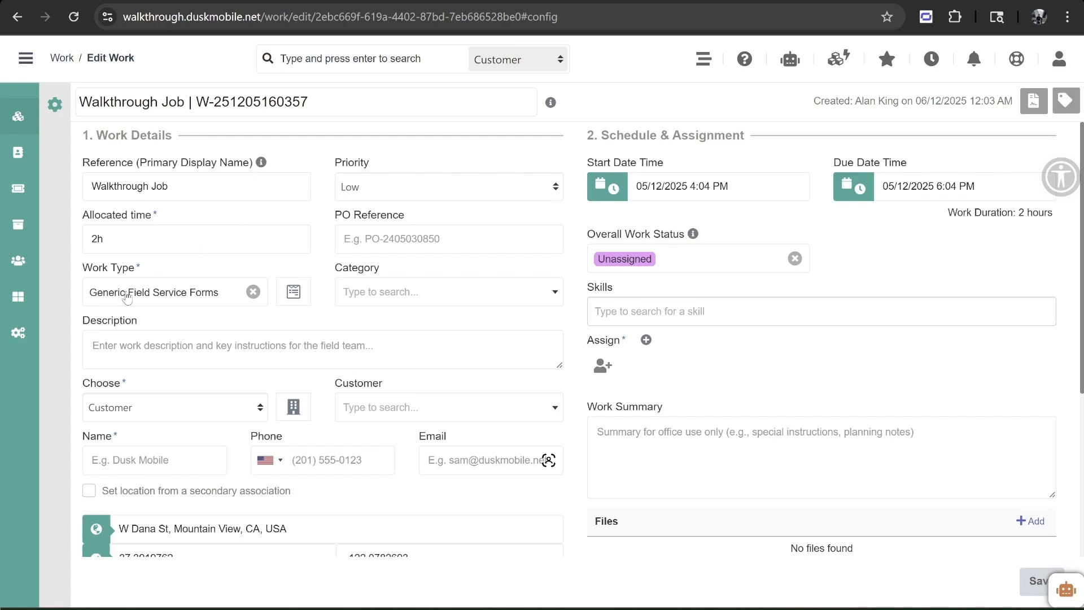
- Open the Work Type list on the Walkthrough Job edit form to check Generic Field Service Forms
left_click(164, 298)
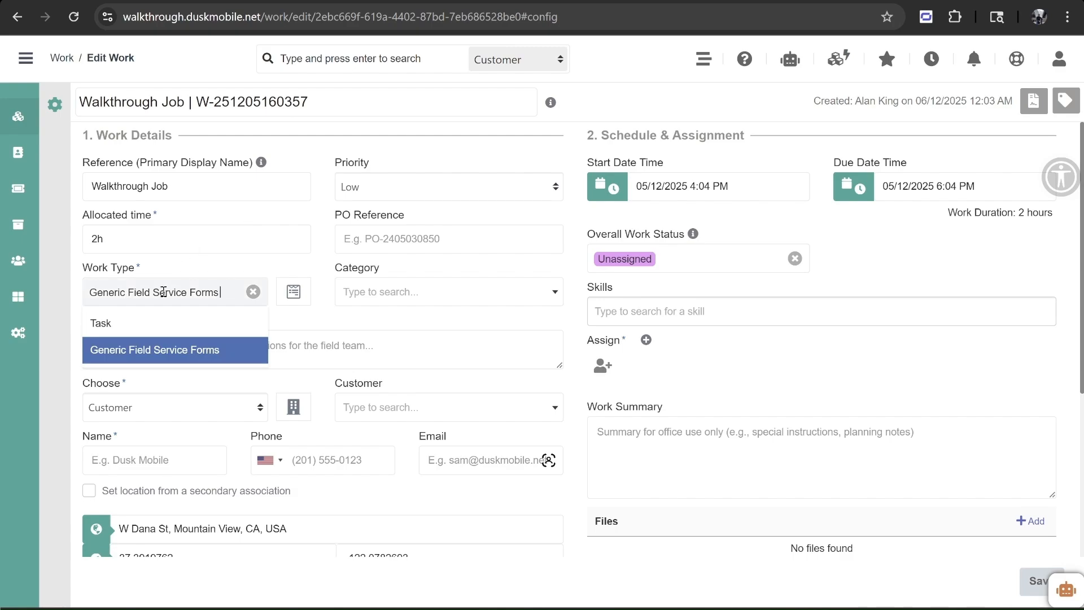
left_click(208, 261)
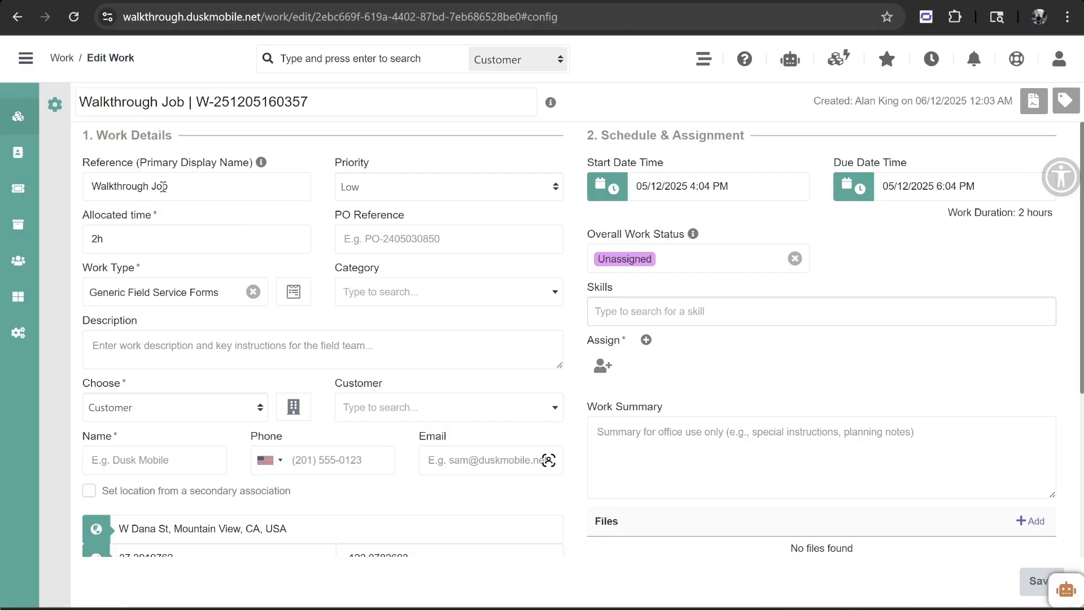
left_click(401, 184)
left_click(402, 165)
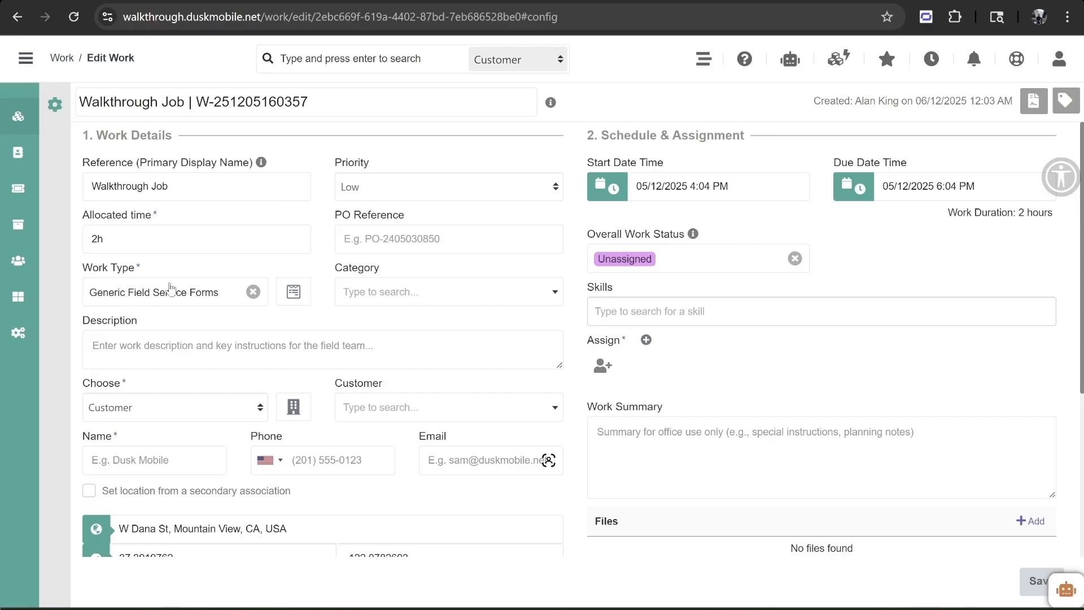
- Create a new blank form named 'Walkthrough Form'
left_click(289, 293)
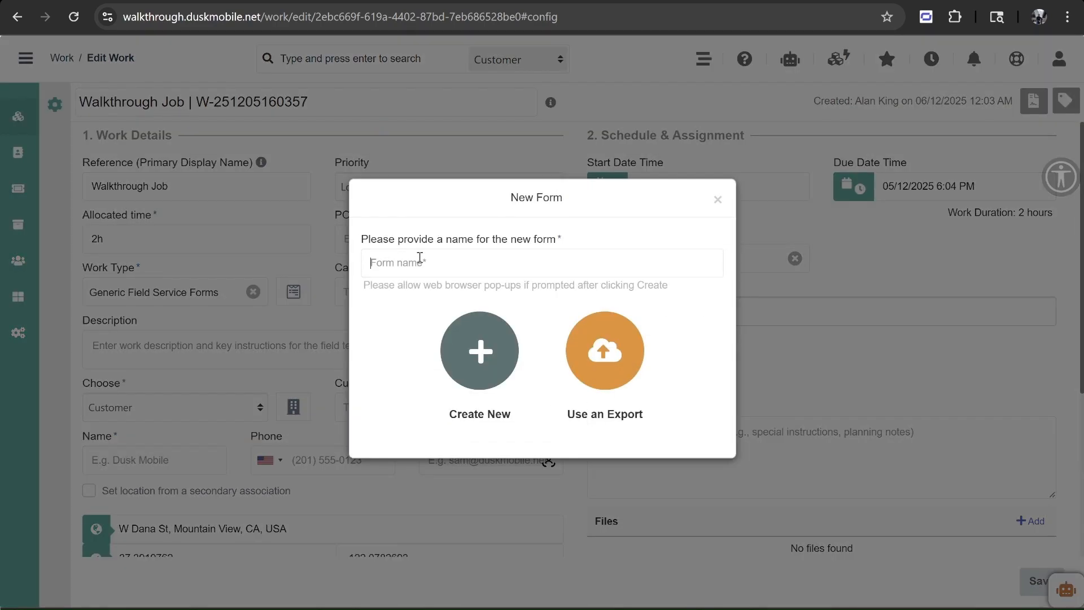
type("Walk")
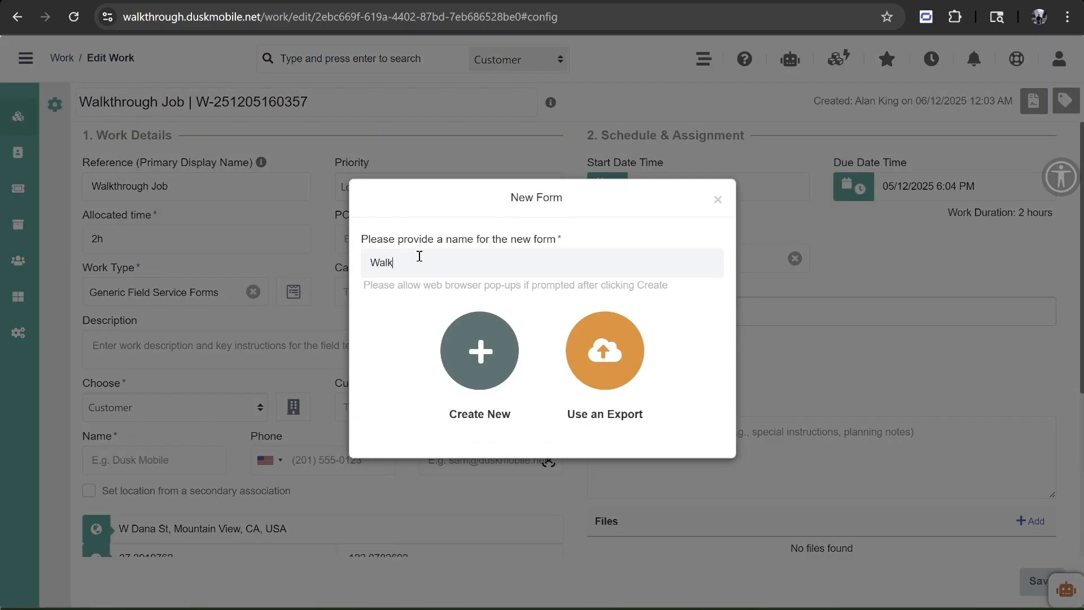
type("through Form")
left_click(480, 332)
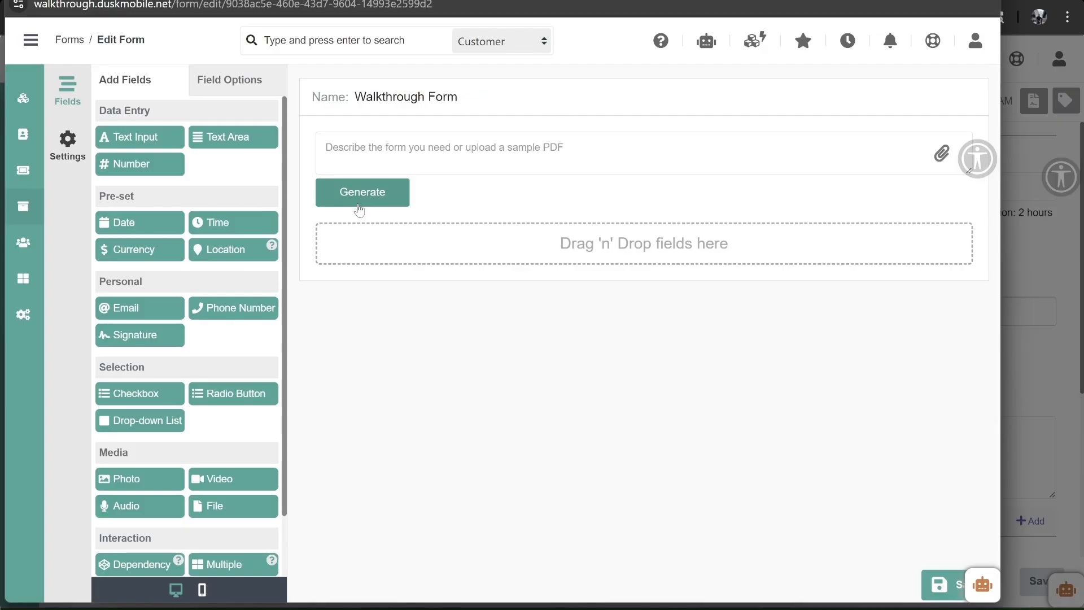
left_click_drag(234, 138, 530, 252)
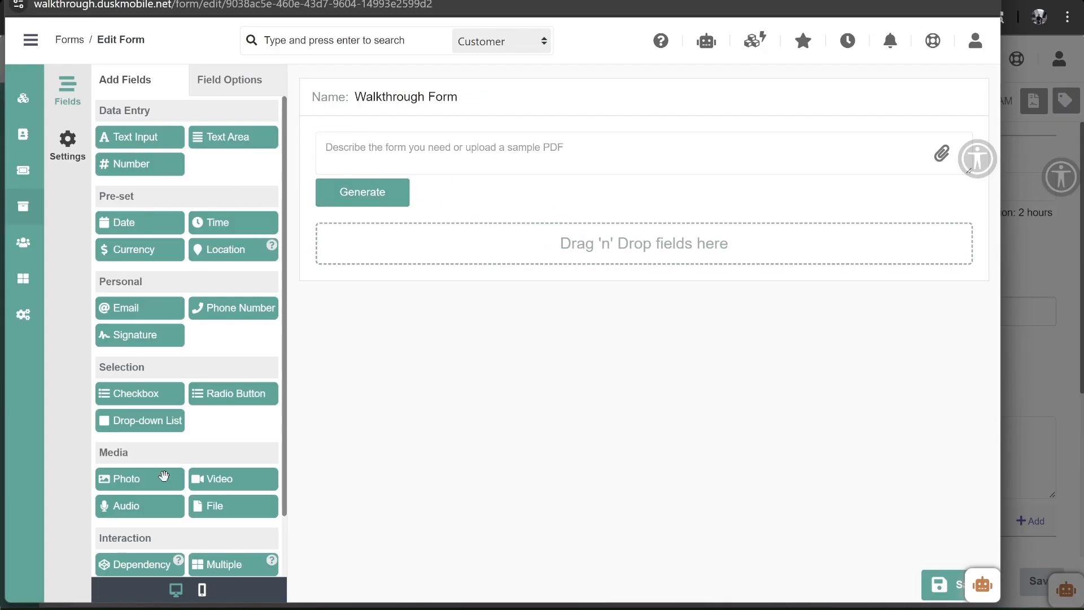
scroll(151, 508, "down", 2)
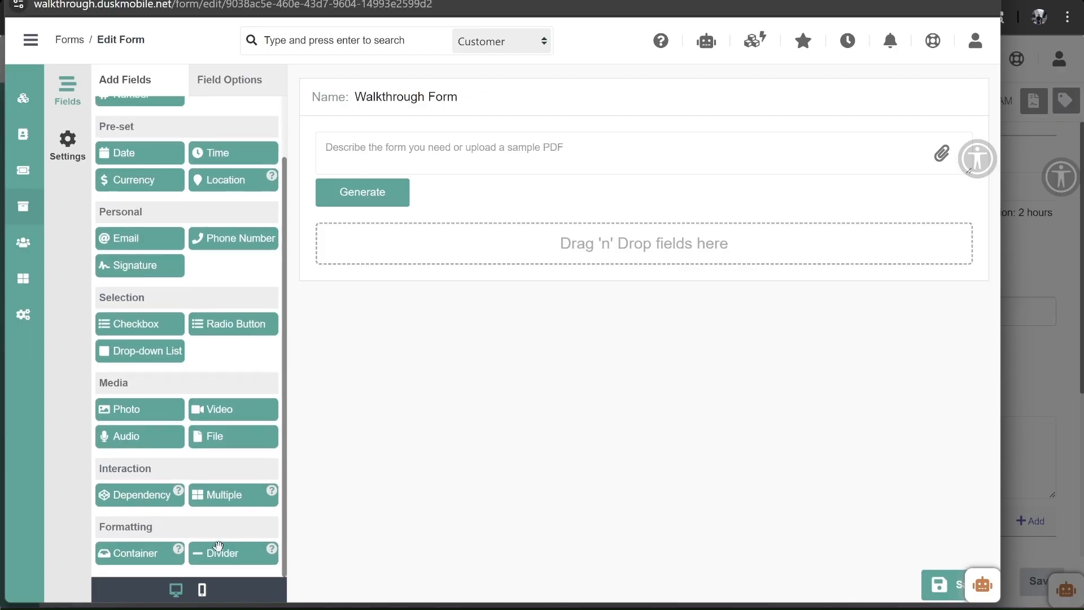
scroll(214, 277, "up", 2)
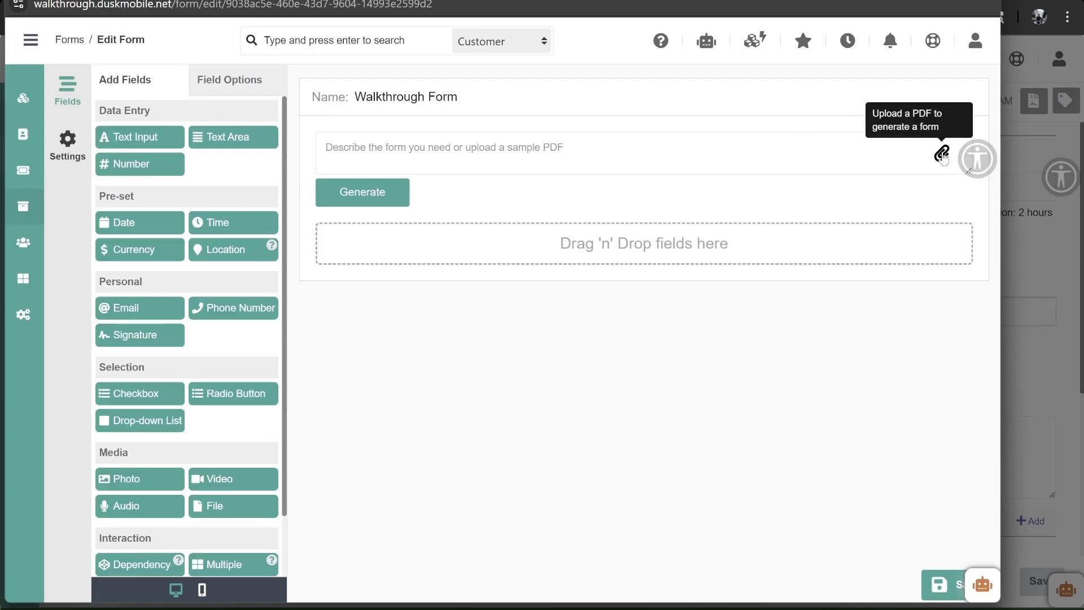
left_click(672, 149)
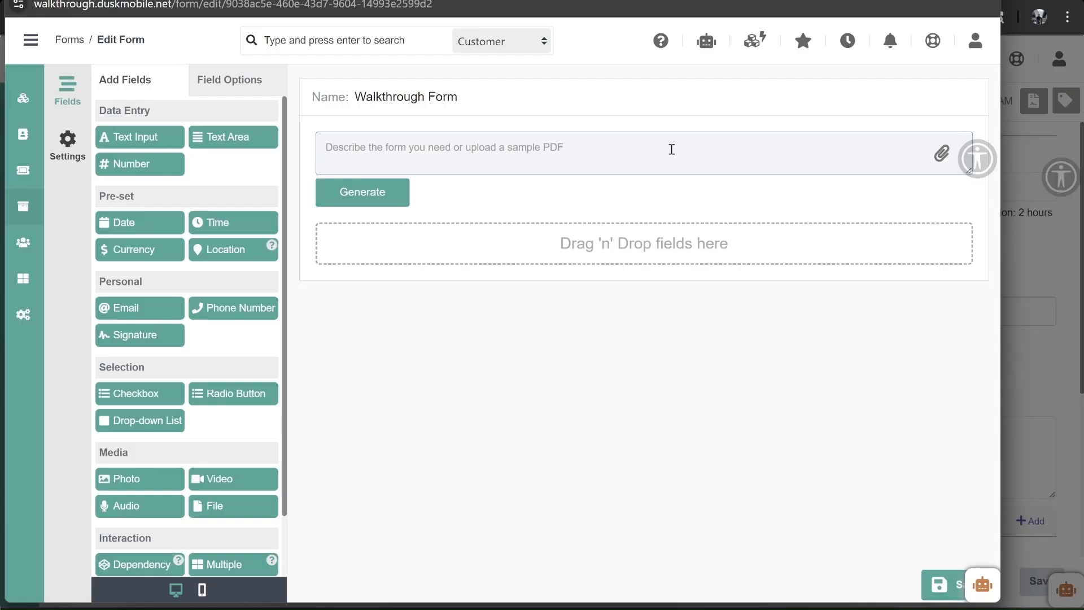
- Generate fields from a description of a California property rental inspection form
type("Create a form")
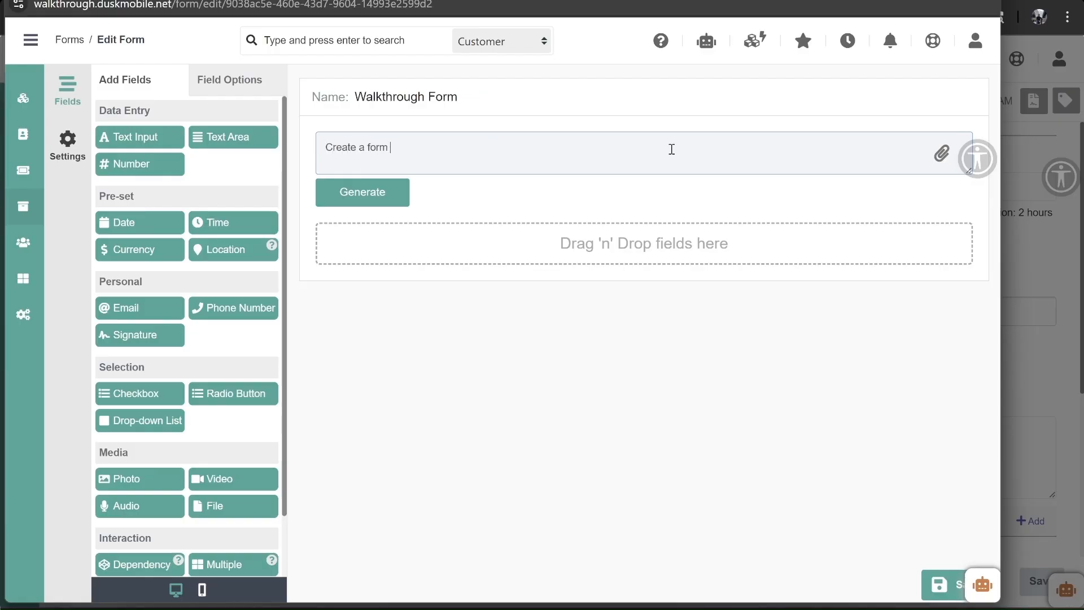
type(" for a property rental manager")
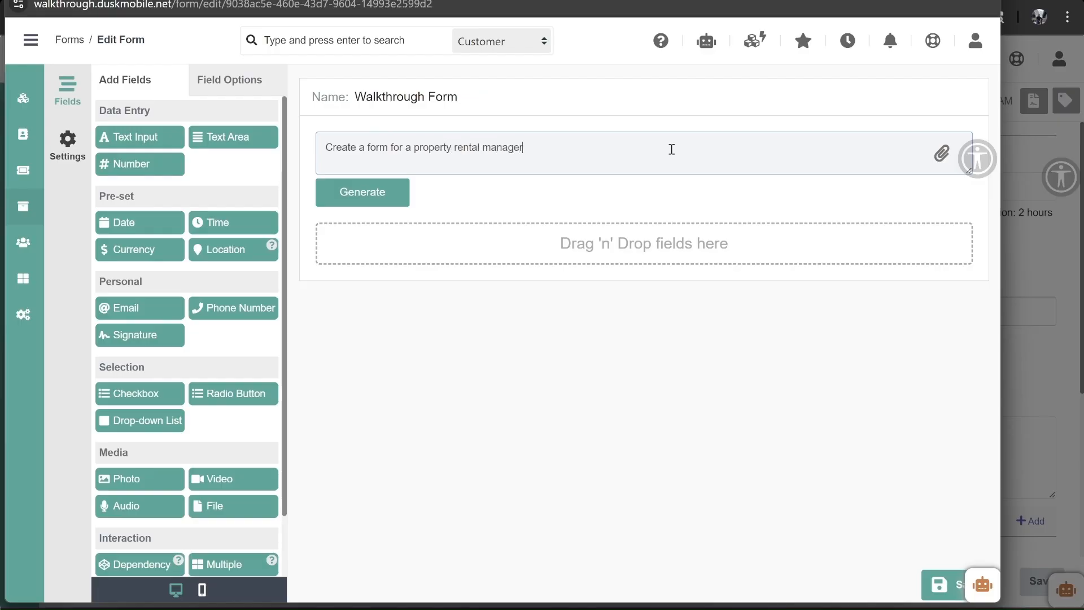
type(" to inspect properties in the State")
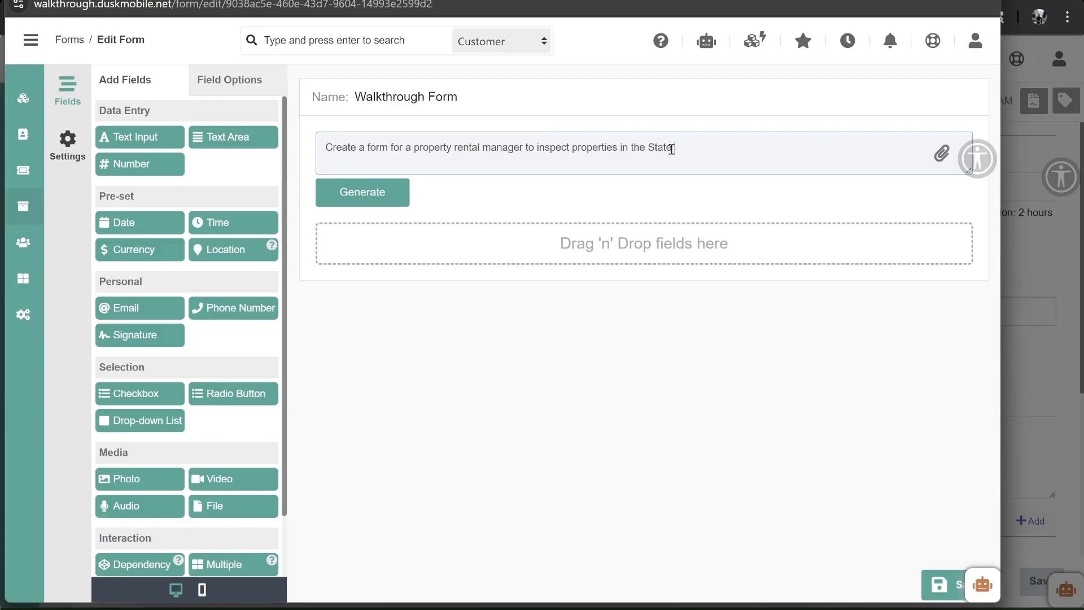
type(" of California.")
left_click(370, 190)
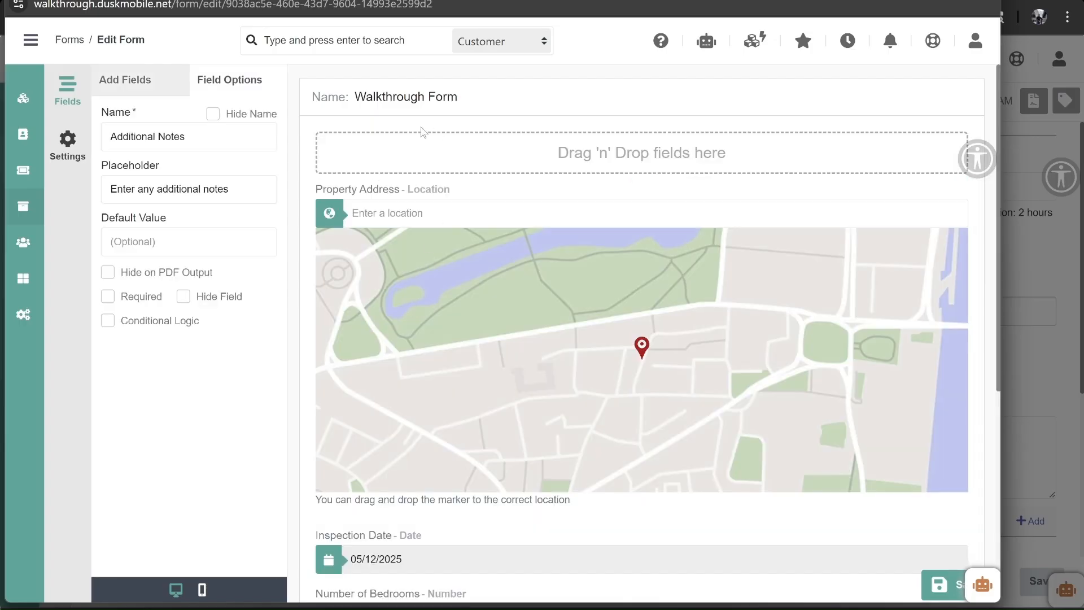
- Review the Number of Bedrooms and Inspection Date field settings
scroll(431, 268, "down", 1)
scroll(431, 267, "down", 3)
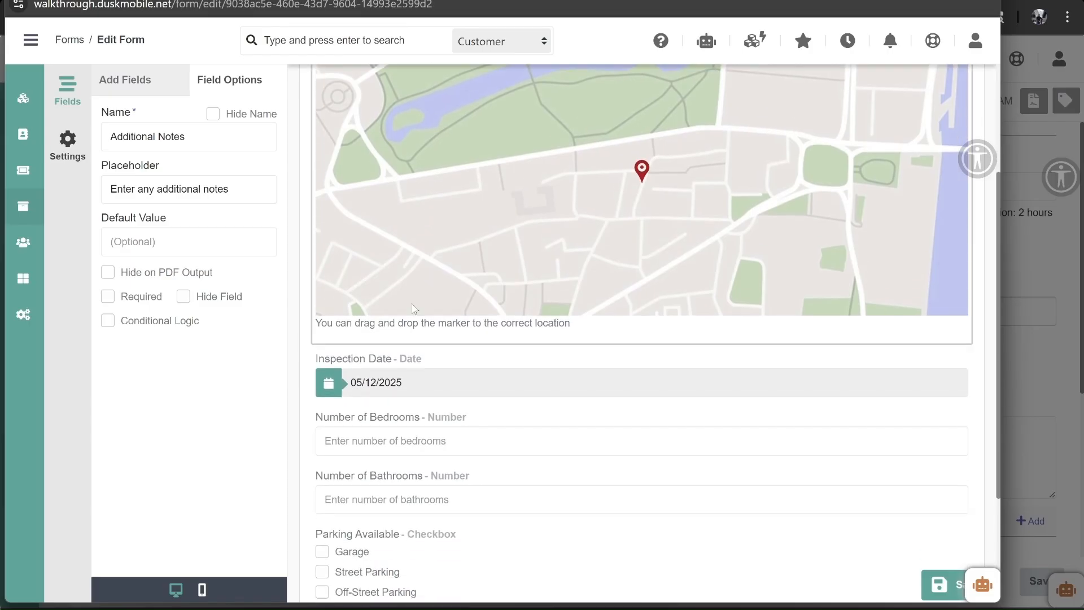
scroll(358, 361, "down", 4)
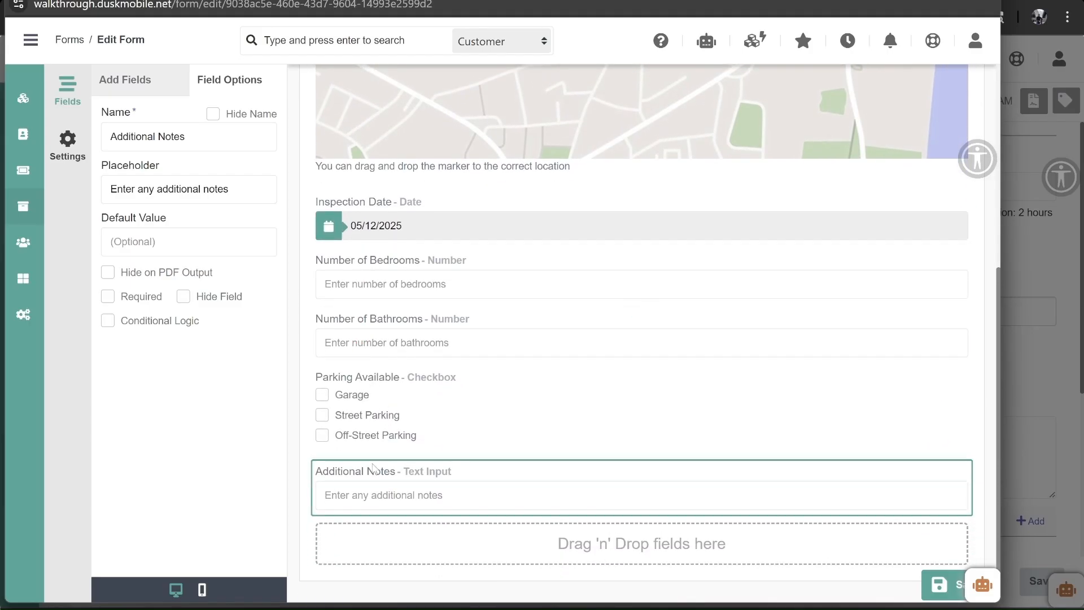
scroll(425, 432, "up", 3)
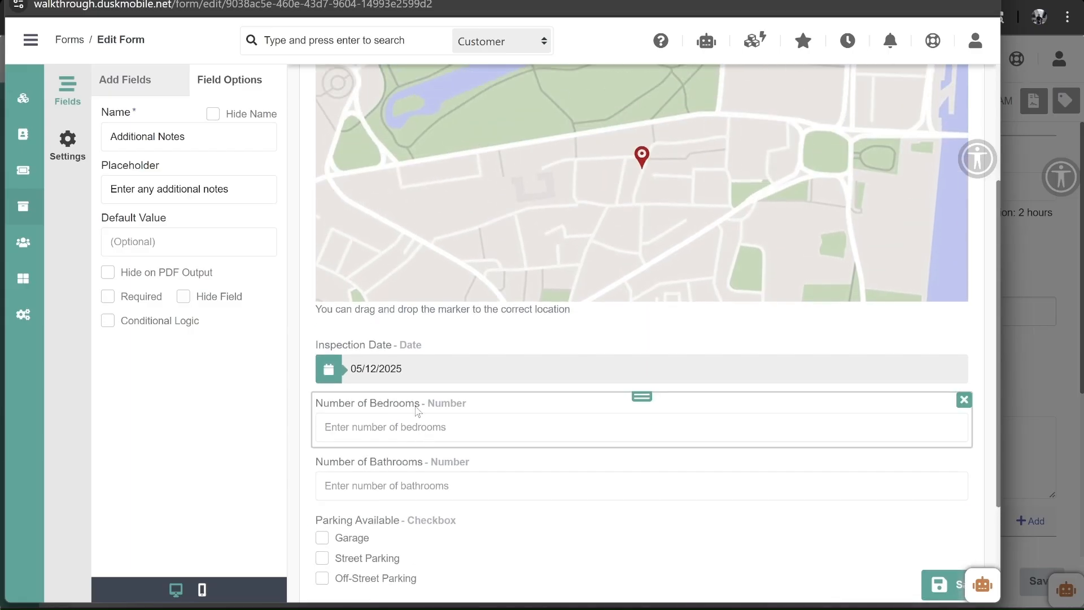
left_click(417, 412)
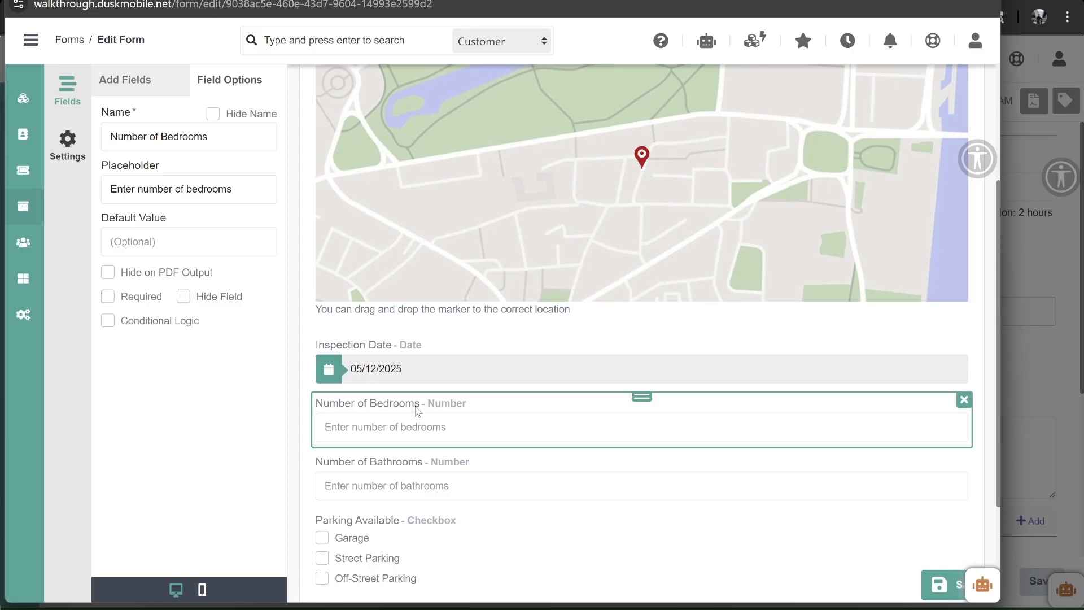
left_click(407, 354)
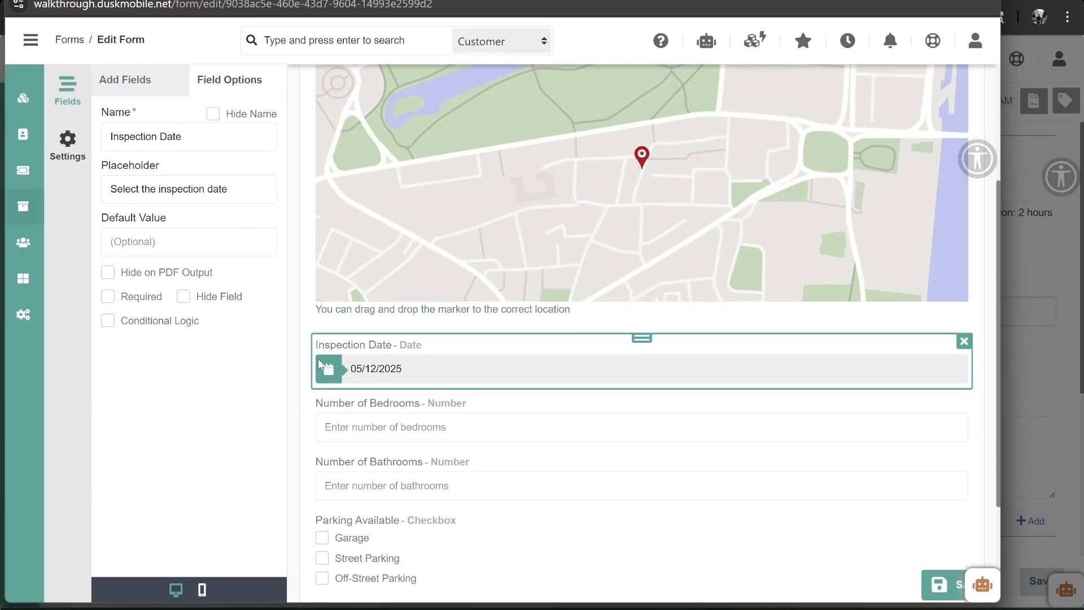
left_click(339, 411)
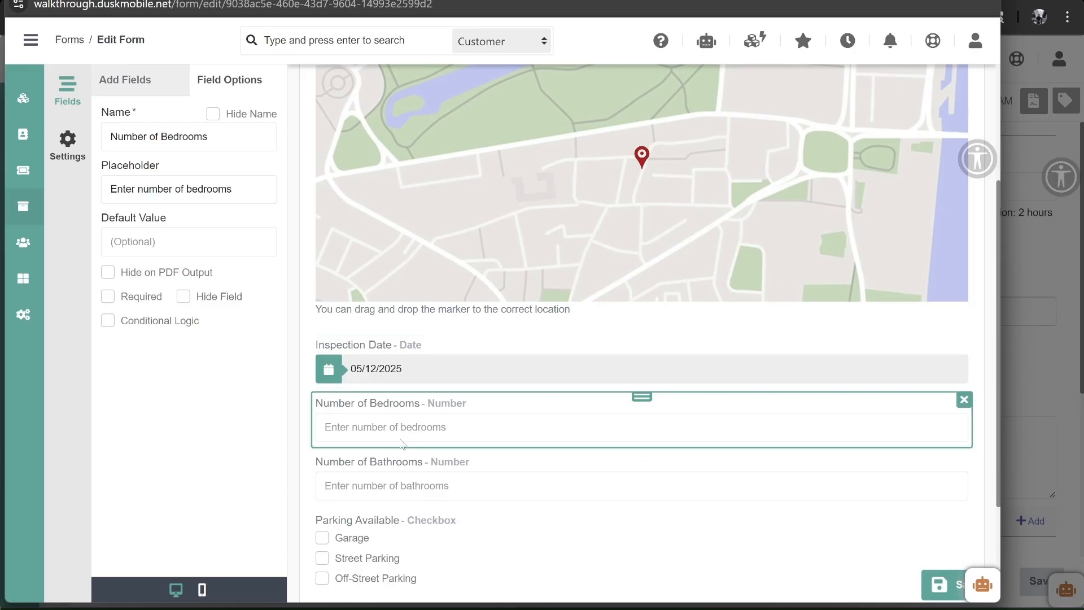
scroll(392, 446, "down", 3)
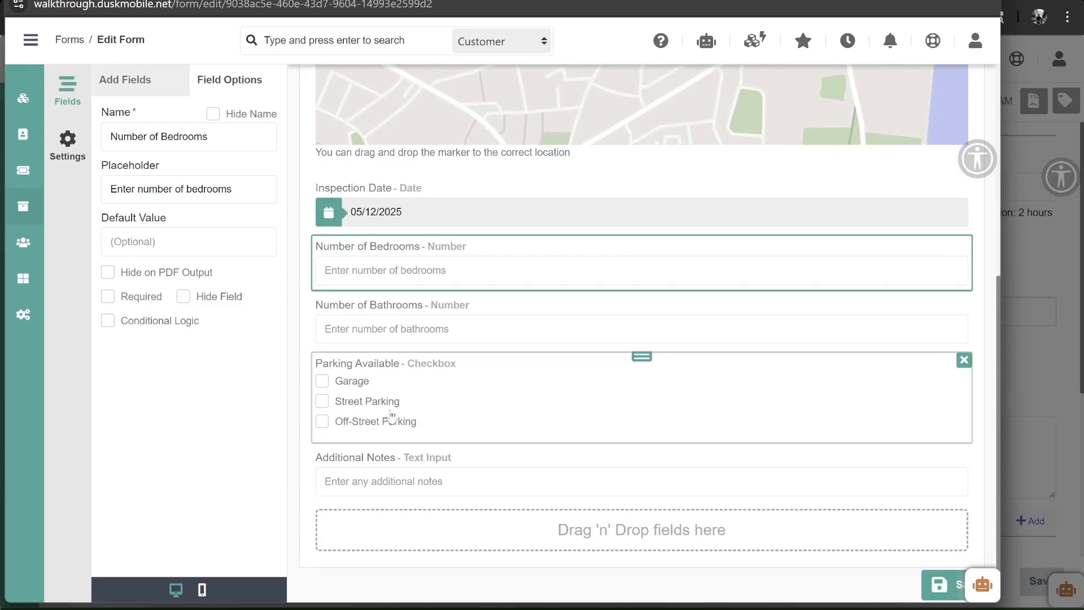
- Add a 'No Parking' option to the Parking Available checkbox field
left_click(346, 368)
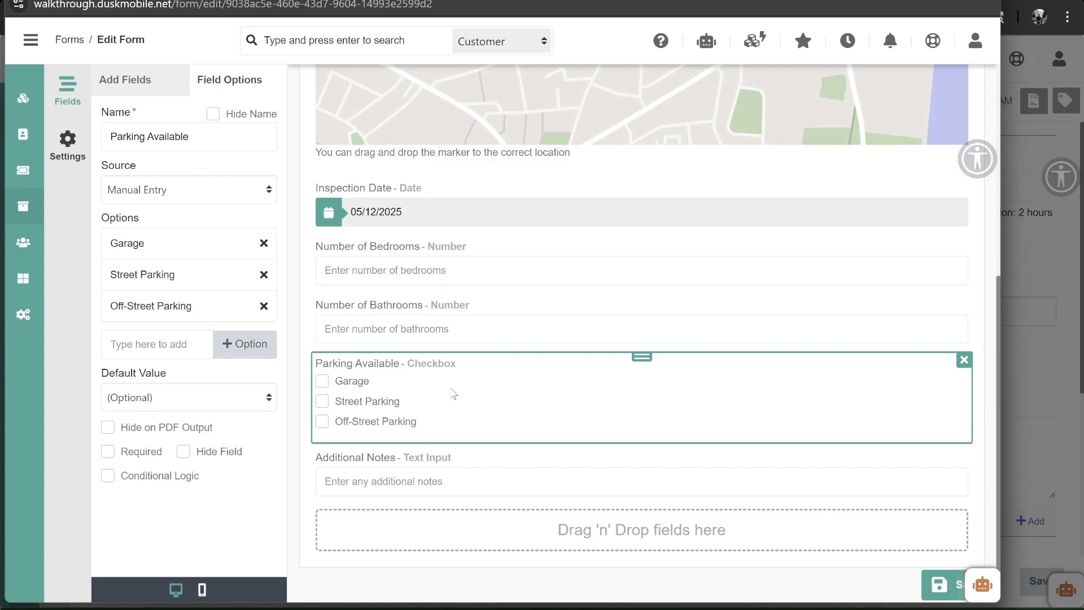
left_click(140, 344)
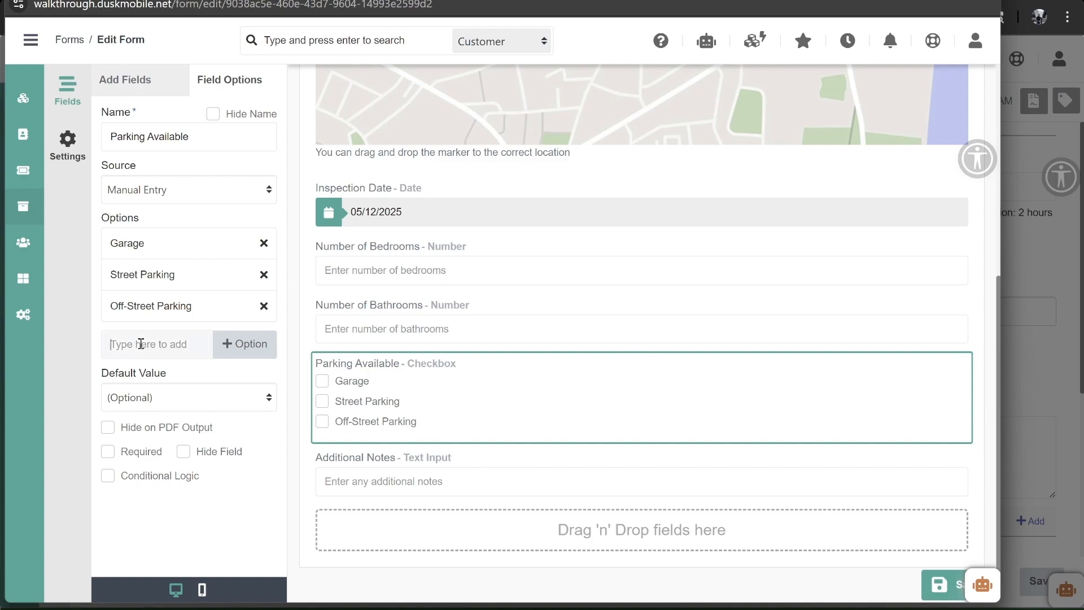
type("No Parking")
key("Return")
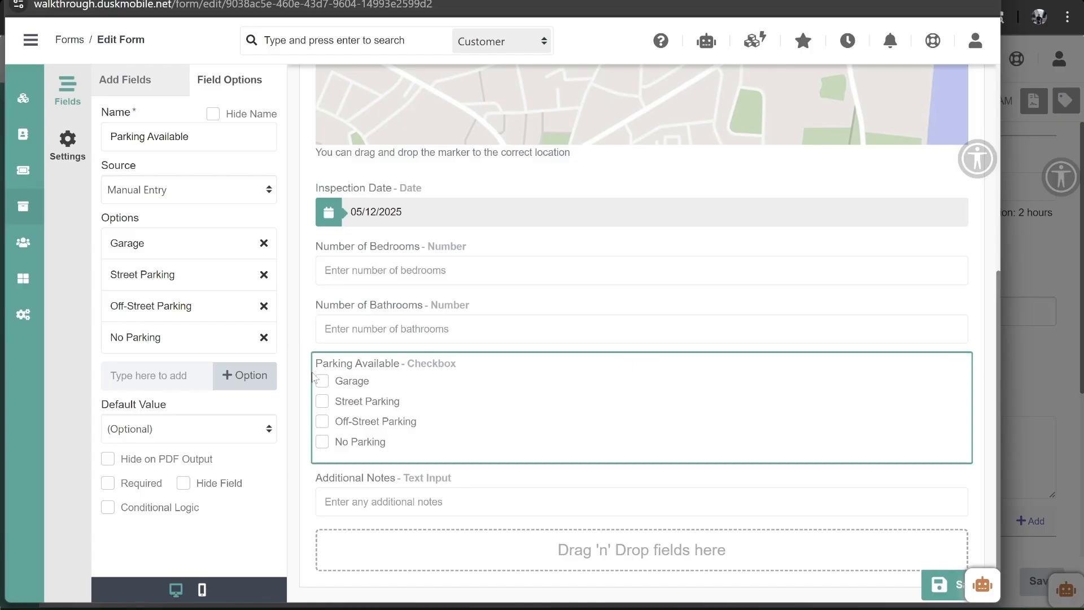
scroll(415, 468, "down", 1)
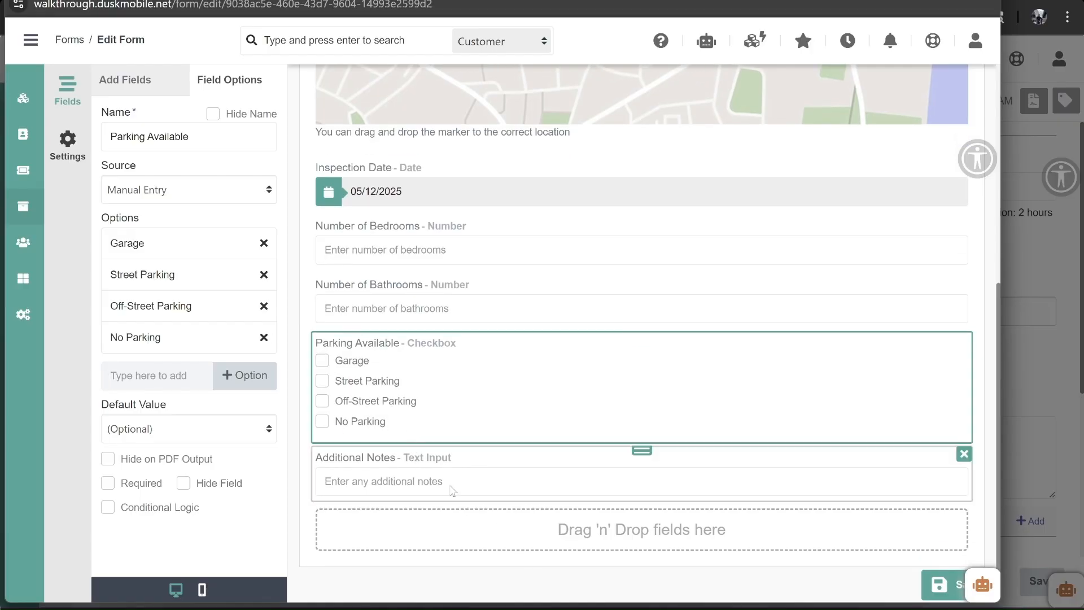
left_click(492, 536)
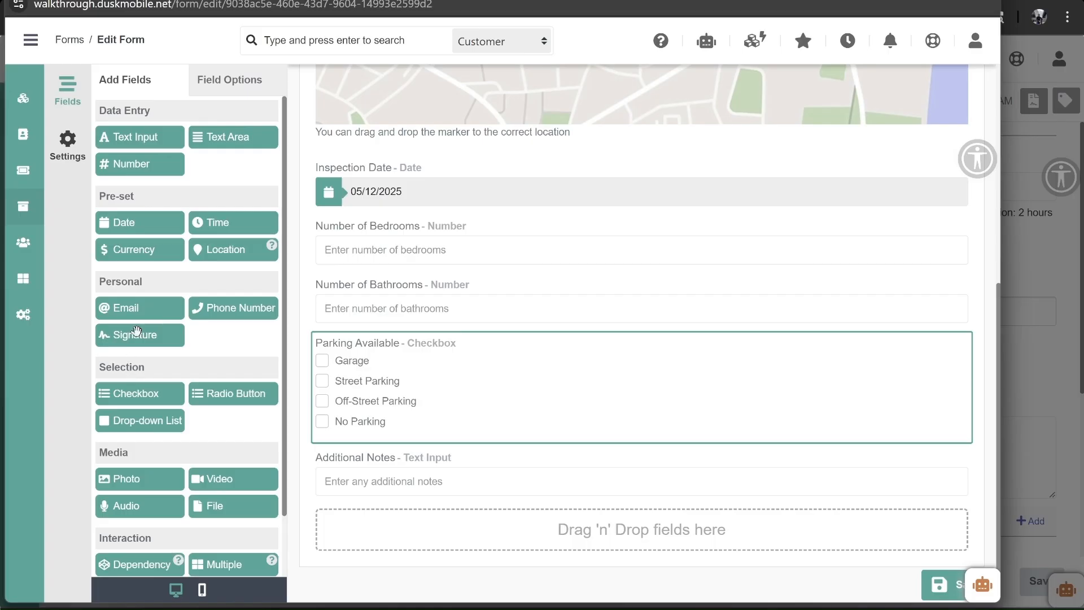
- Add a two-column container below Additional Notes
scroll(168, 527, "down", 1)
scroll(169, 527, "down", 3)
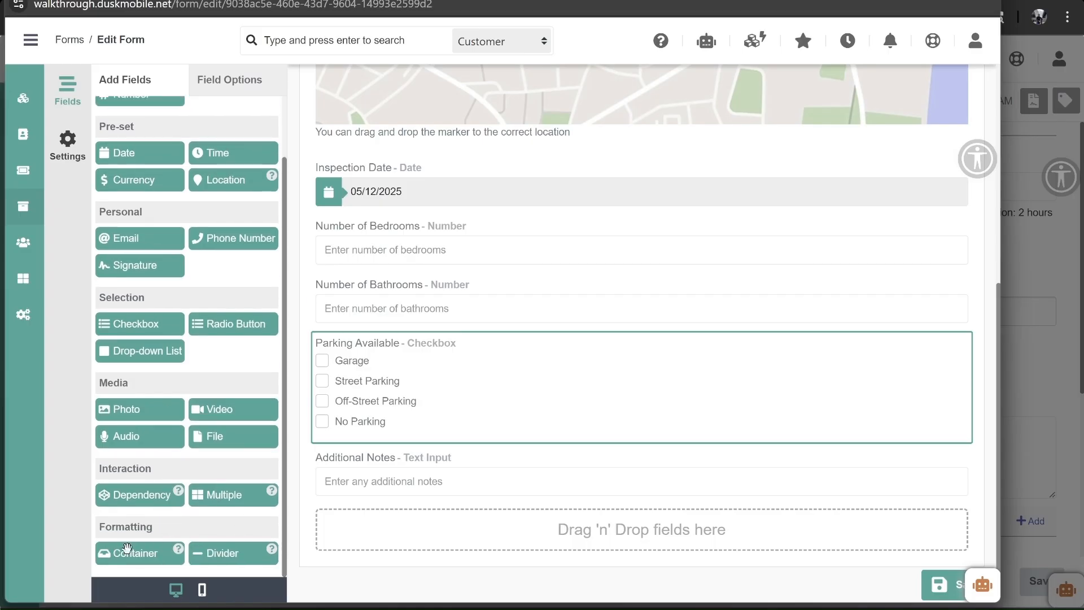
left_click_drag(125, 548, 476, 532)
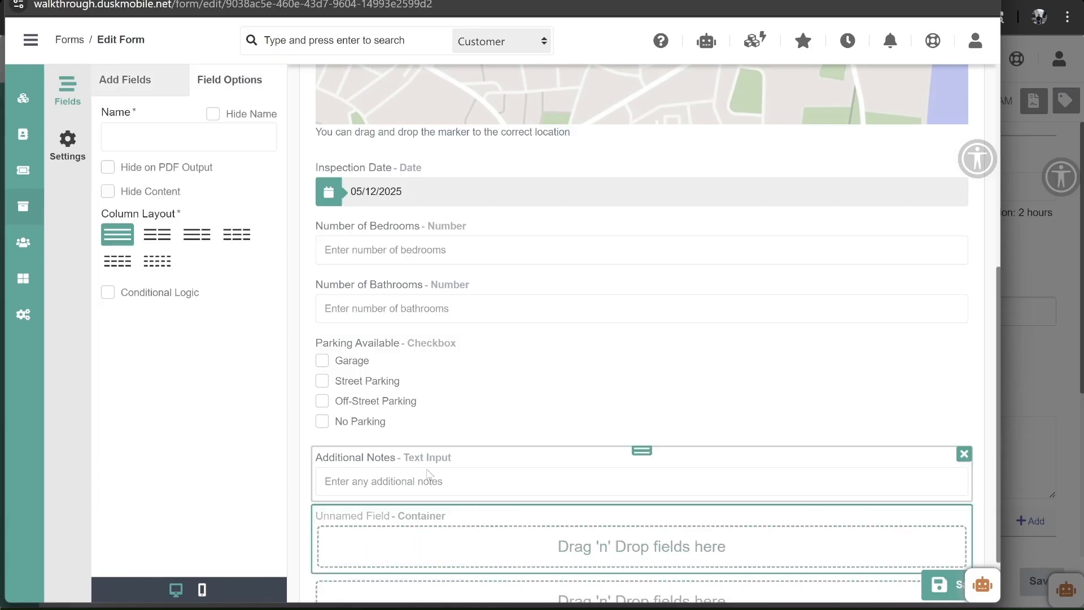
left_click(154, 235)
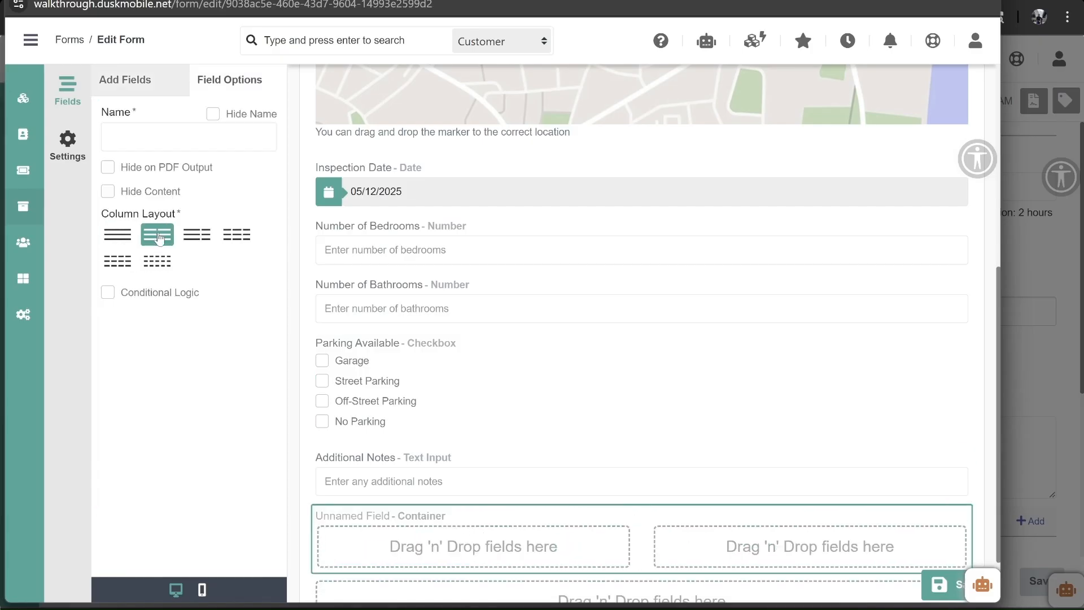
- Place a Signature field named 'Tenant Signature' in the container's left column
left_click(129, 80)
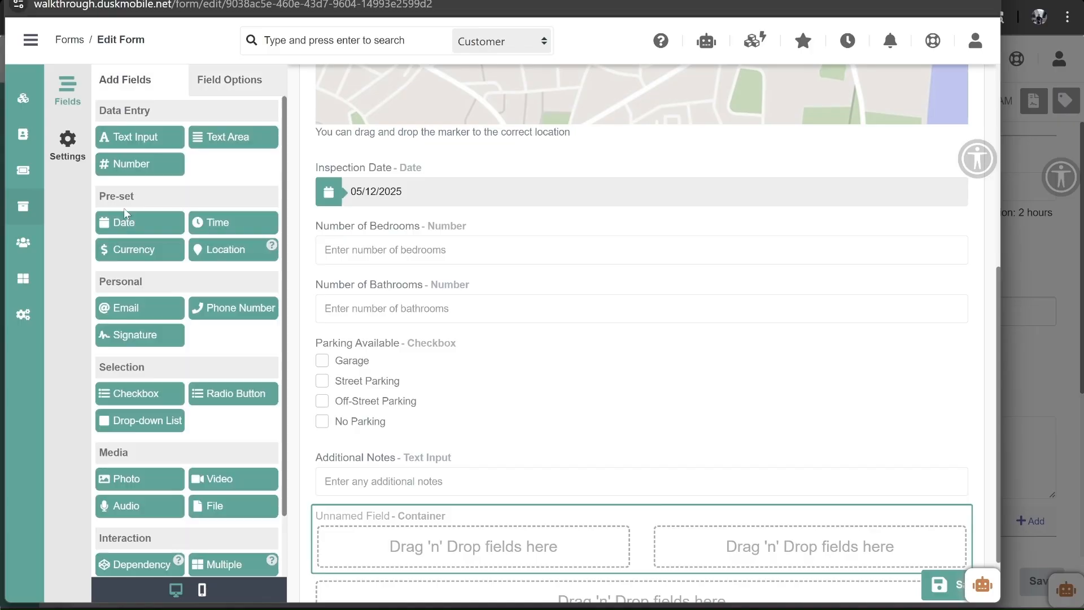
scroll(144, 420, "down", 1)
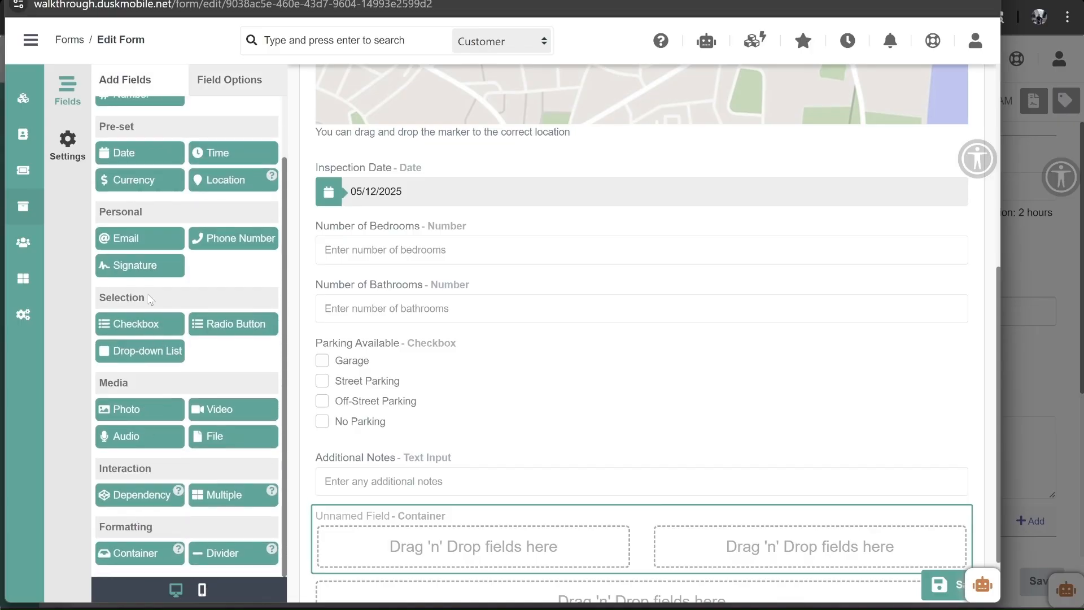
mouse_move(116, 265)
left_mouse_down()
mouse_move(305, 337)
mouse_move(419, 544)
left_mouse_up()
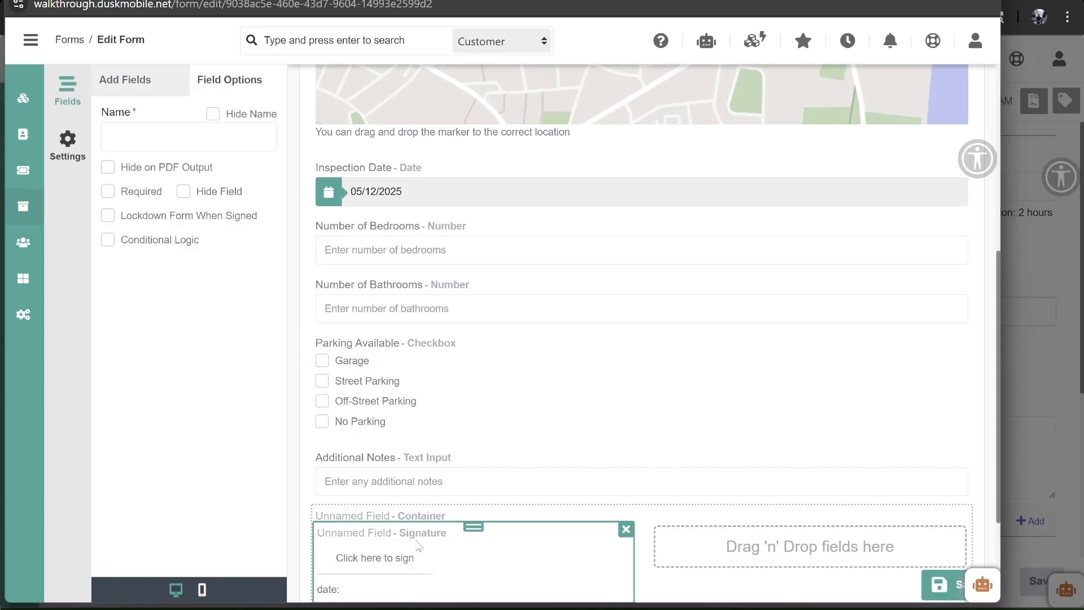
left_click(166, 140)
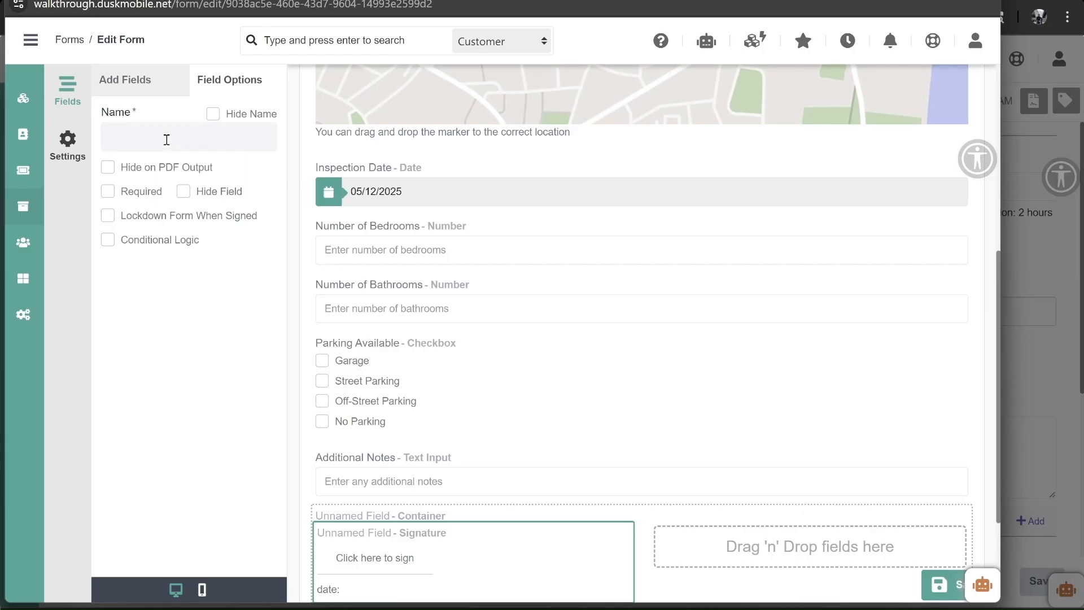
type("Tenant Sign")
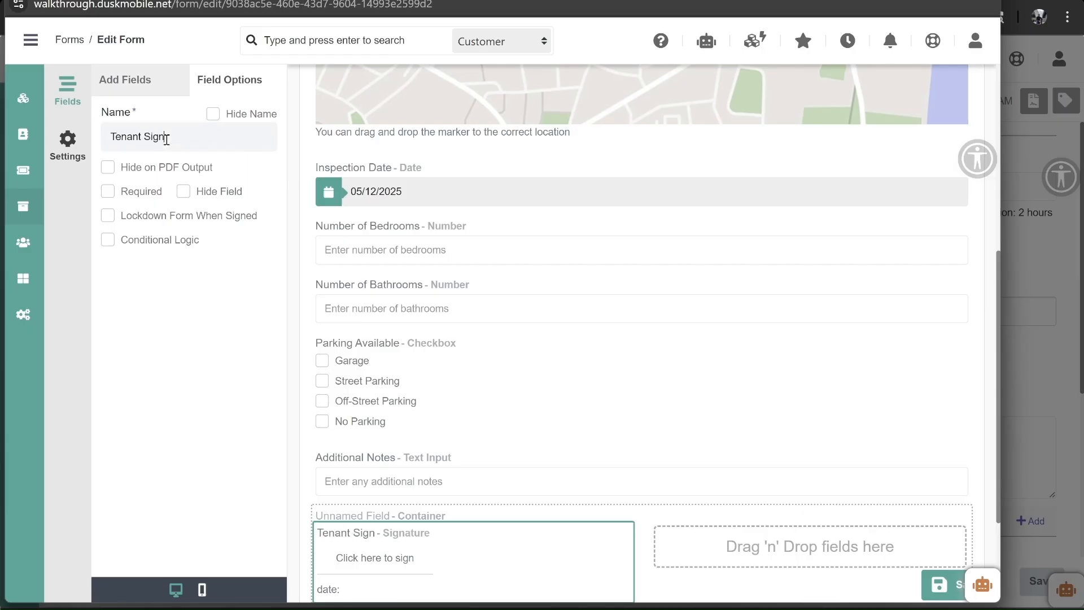
type("ature")
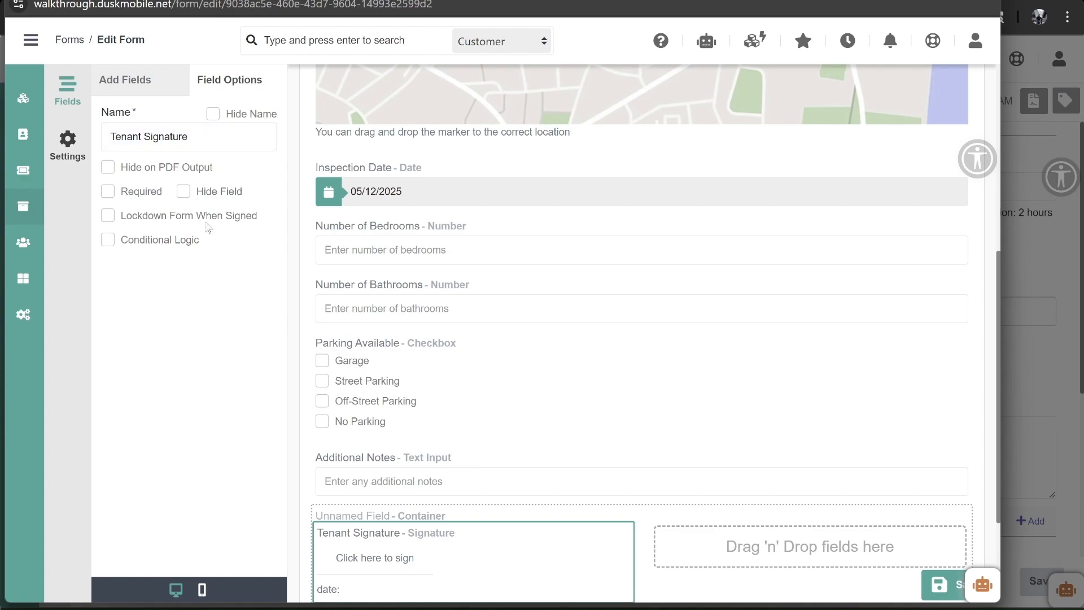
left_click(138, 83)
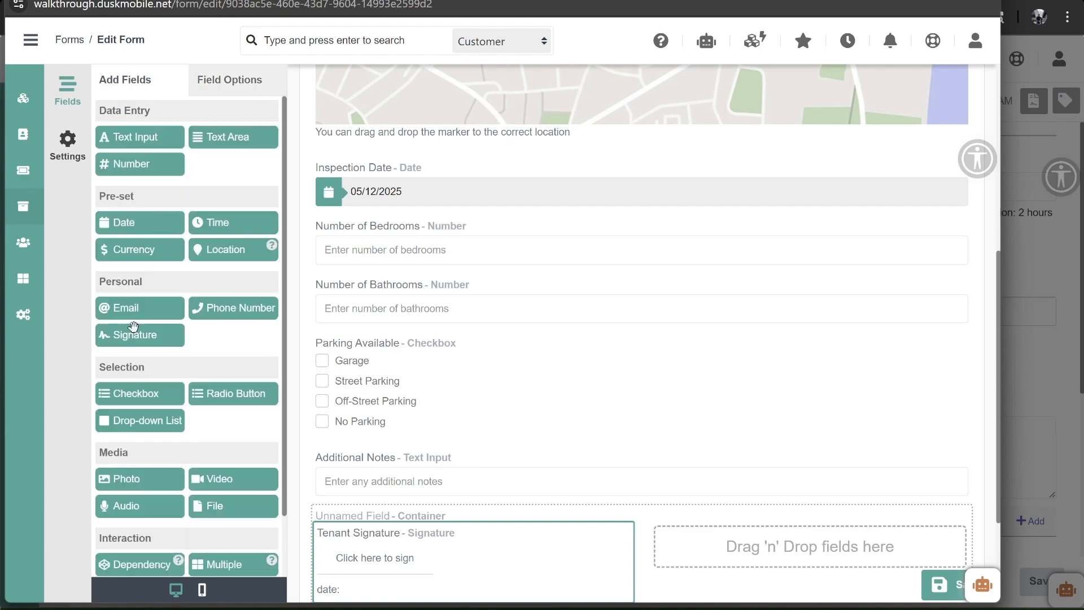
- Add a required 'Inspection Manager Signature' in the right column and make Tenant Signature required
mouse_move(125, 337)
left_mouse_down()
mouse_move(779, 531)
mouse_move(814, 551)
left_mouse_up()
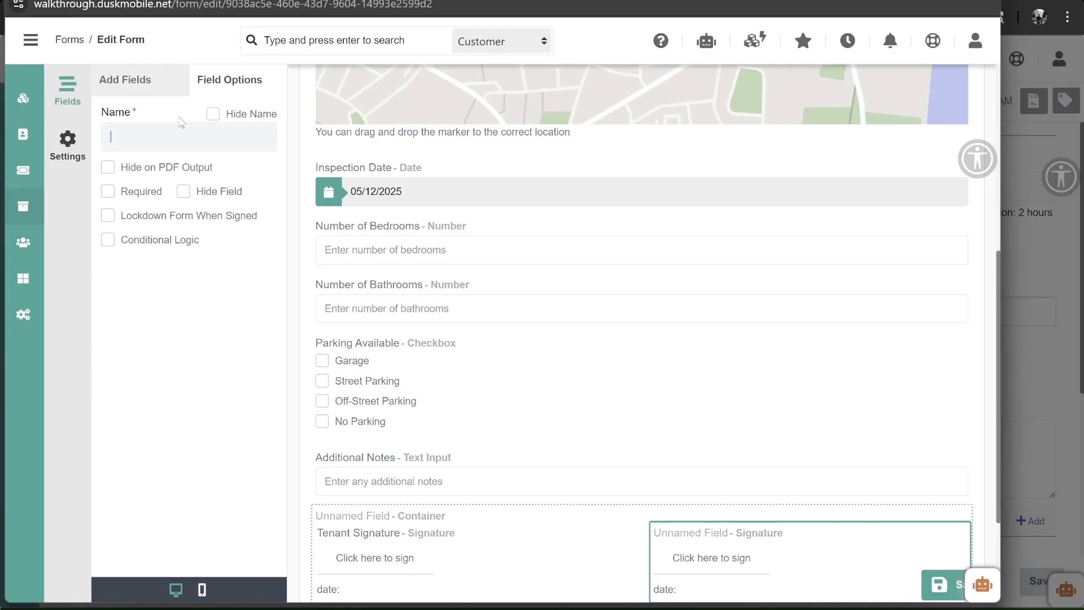
type("Inspection Manag")
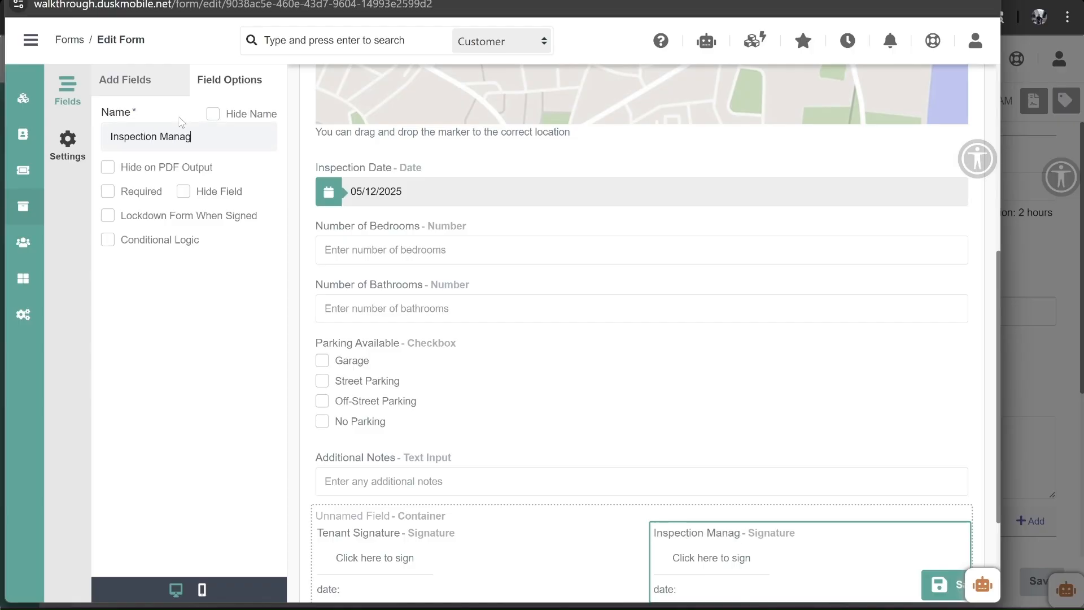
type("er Signa")
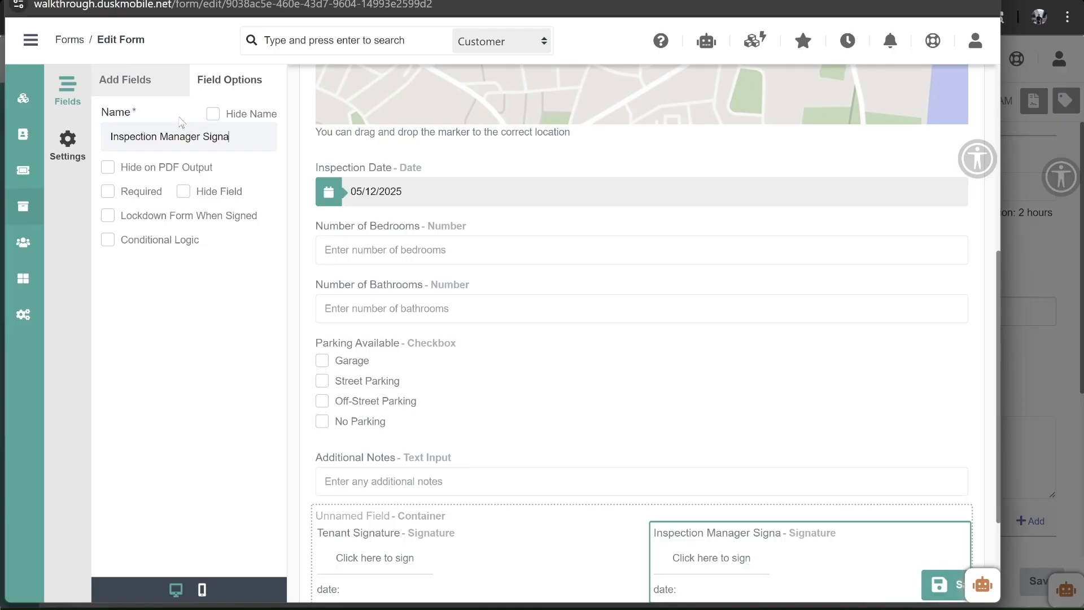
type("ture")
left_click(107, 192)
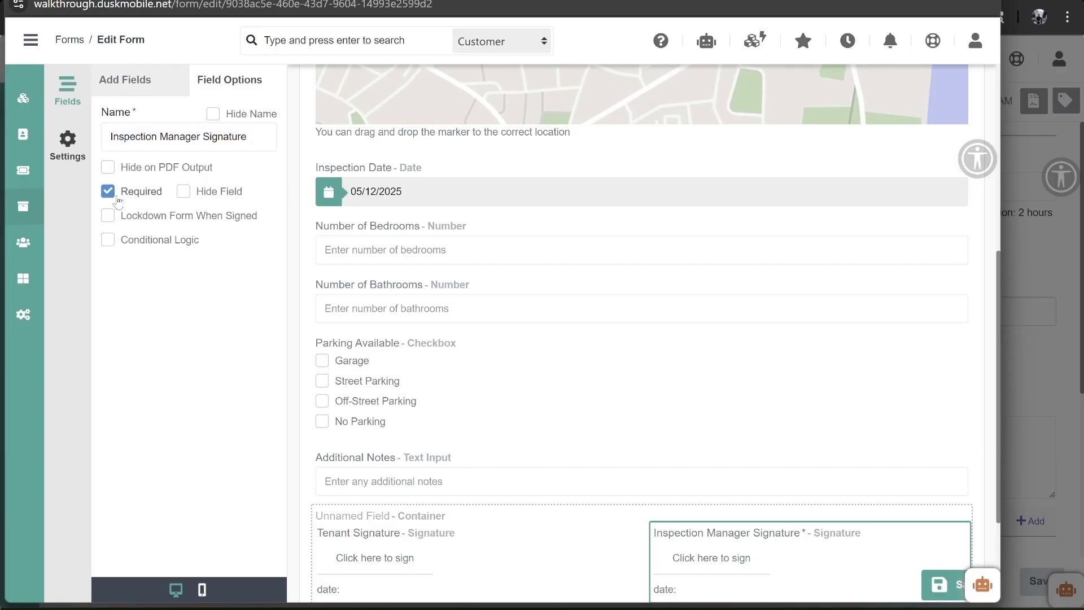
left_click(459, 547)
left_click(107, 191)
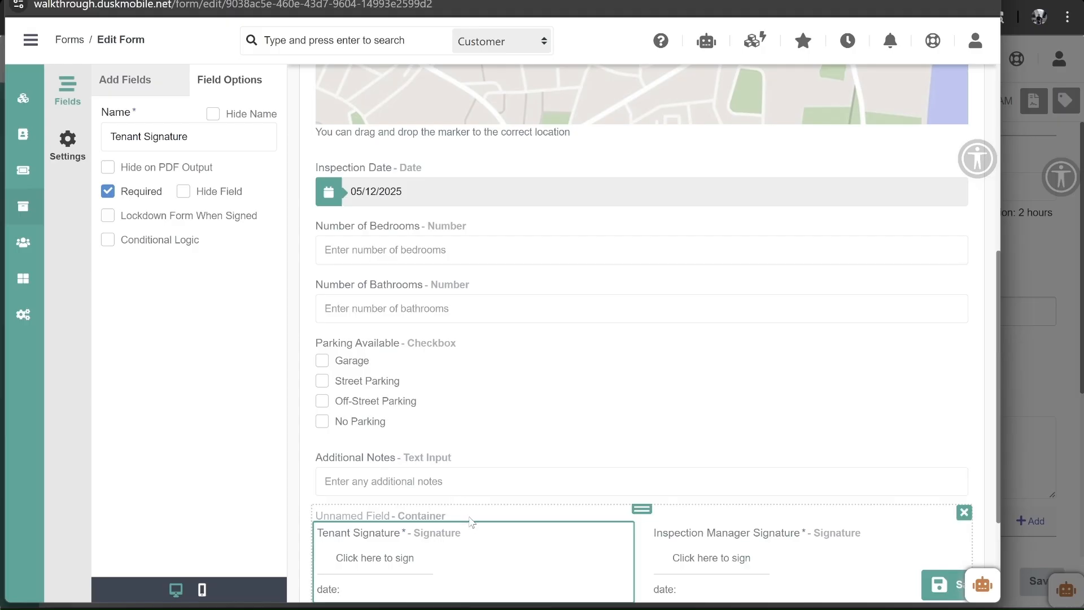
left_click(319, 495)
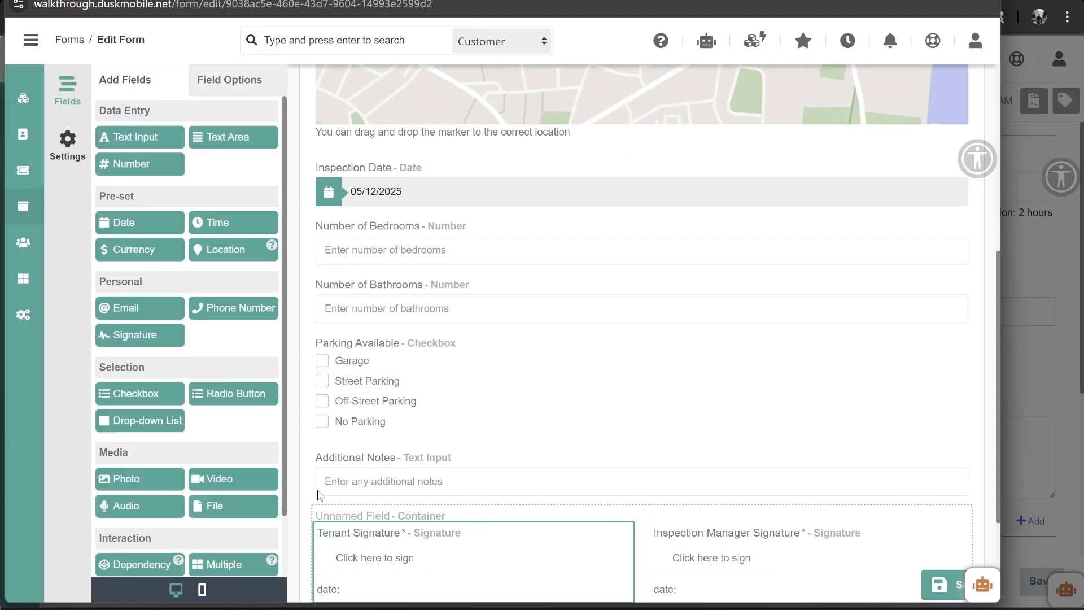
scroll(525, 452, "down", 2)
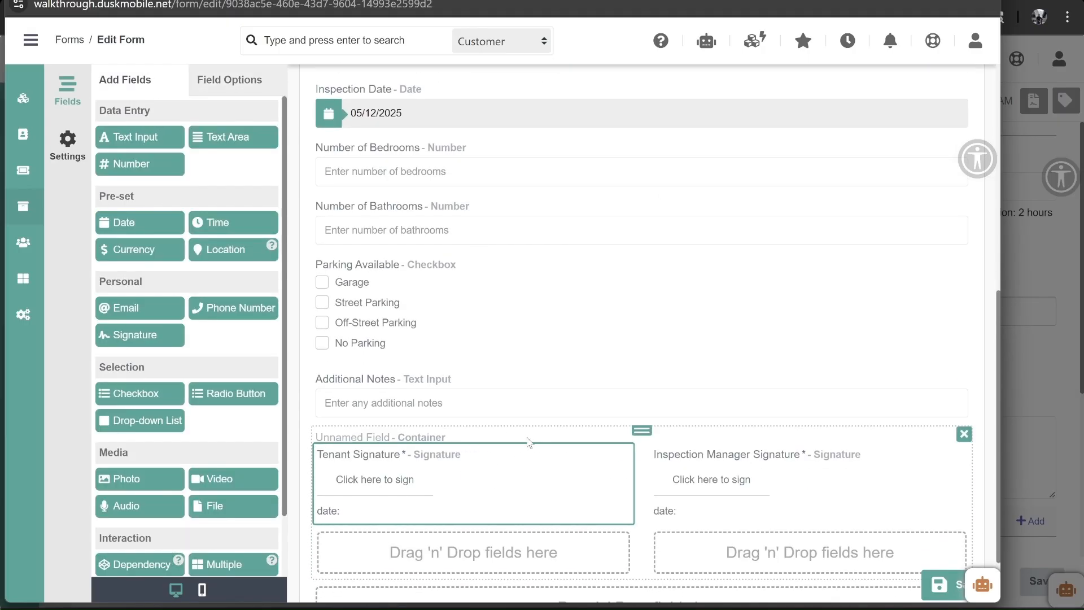
- Name the container 'Signatures' with its name hidden, and save the form
left_click(480, 441)
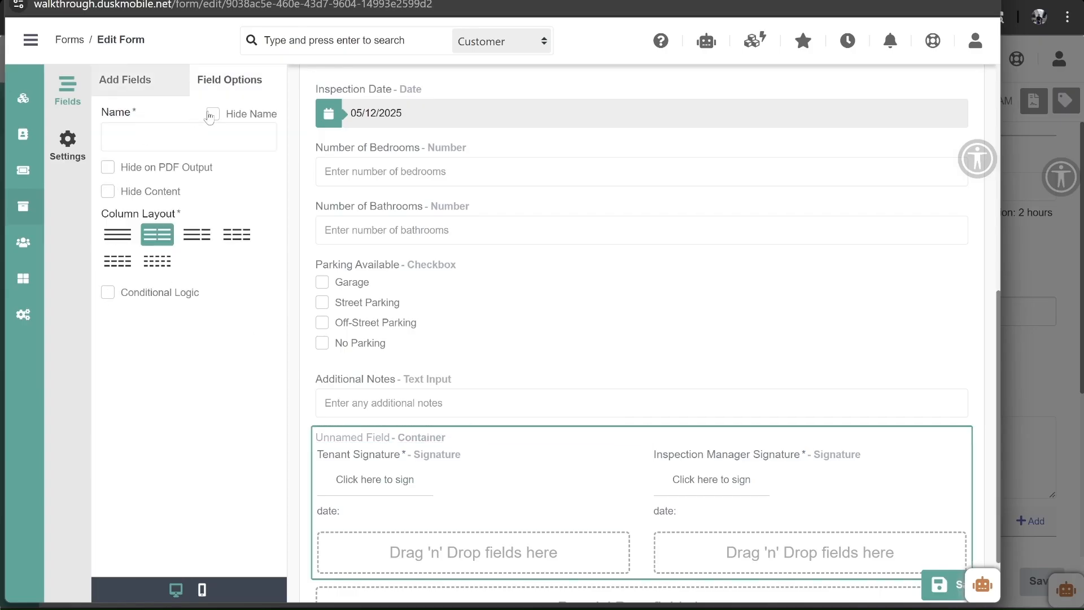
left_click(187, 134)
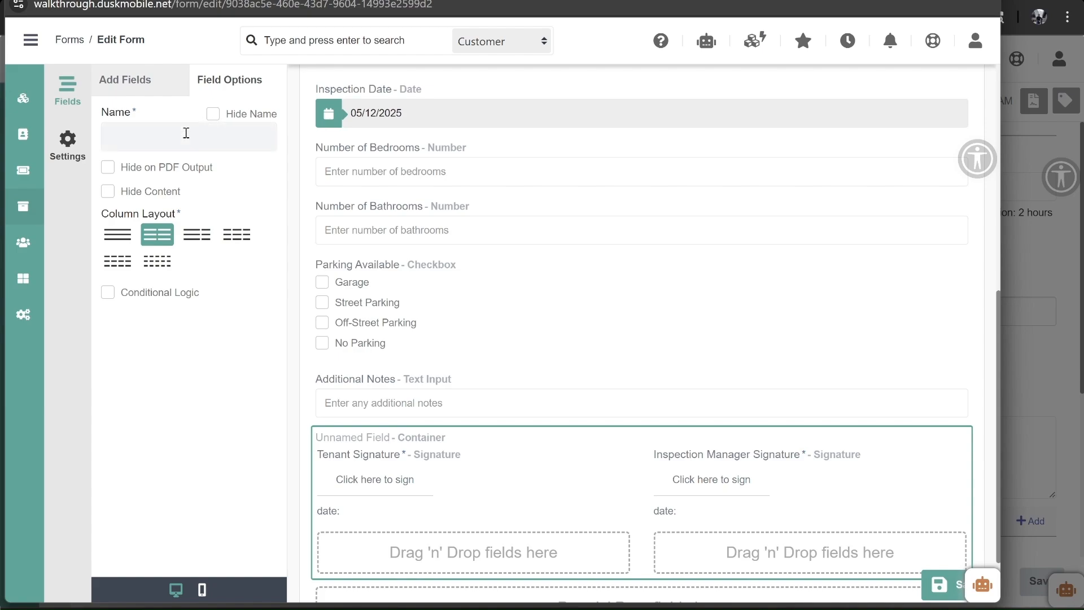
type("Signatures")
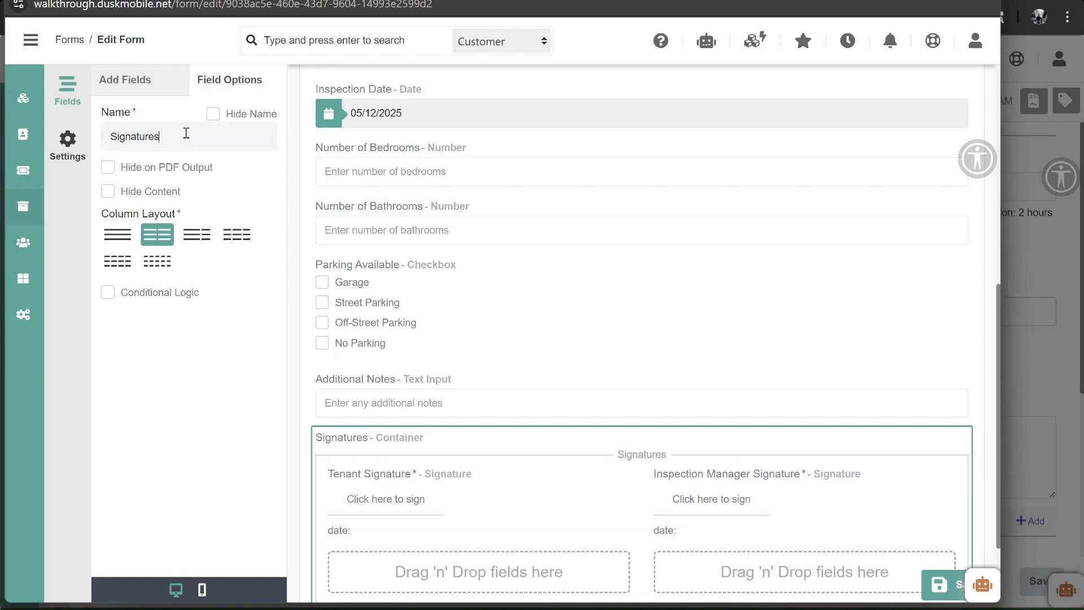
left_click(214, 114)
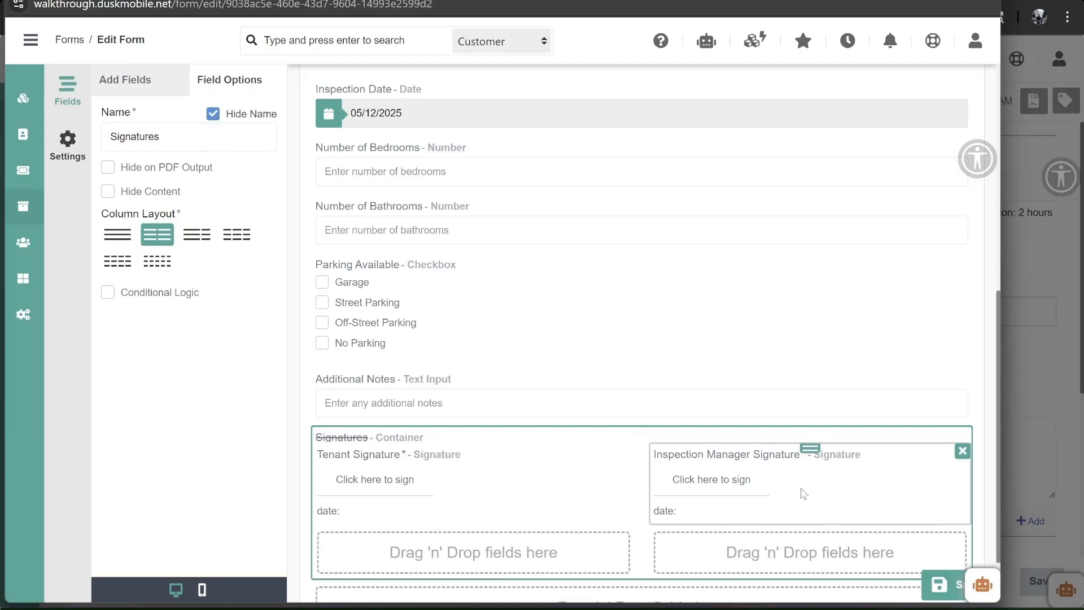
scroll(854, 338, "up", 7)
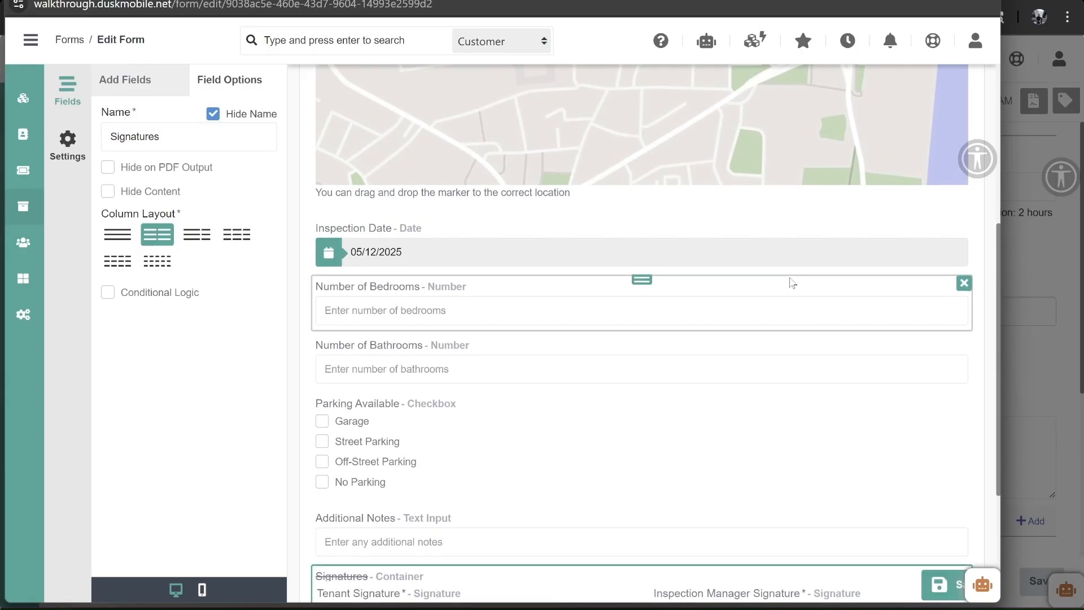
scroll(819, 339, "down", 5)
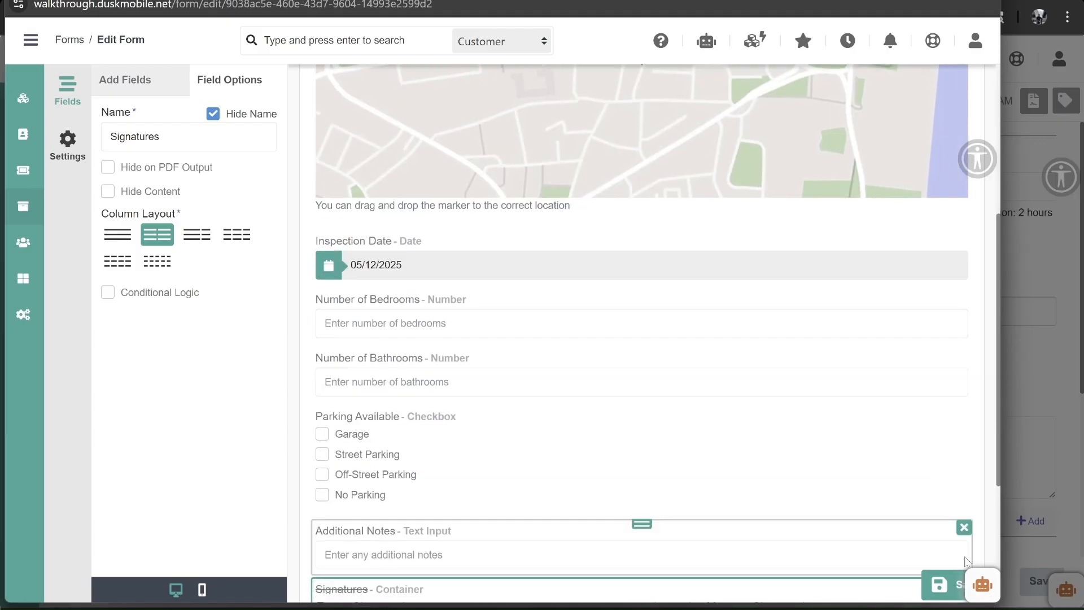
left_click(954, 589)
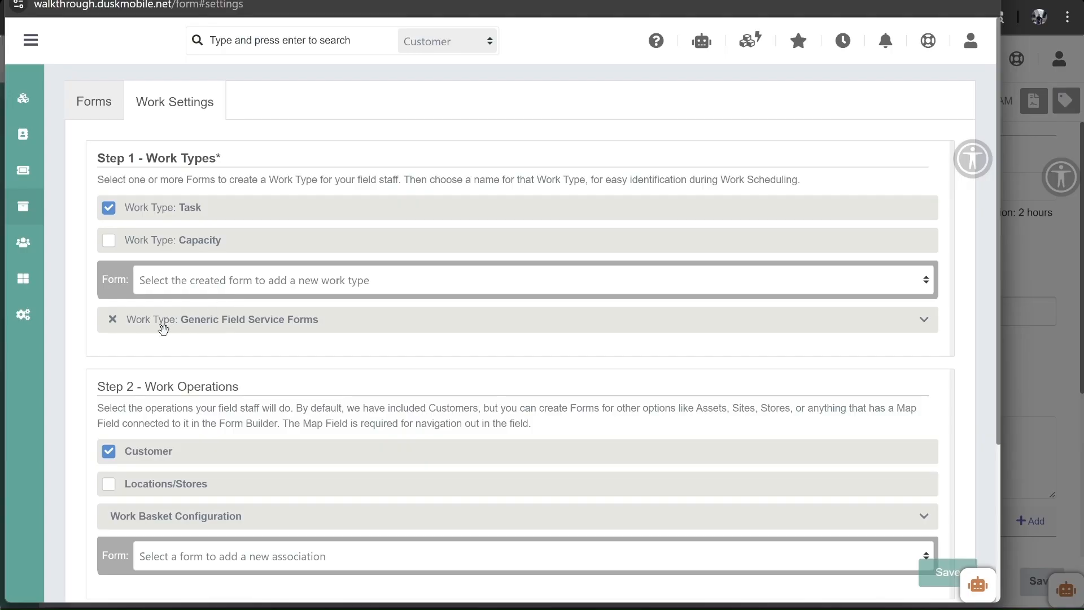
- Add a work type using Walkthrough Form named 'Walkthrough Job Type'
left_click(242, 284)
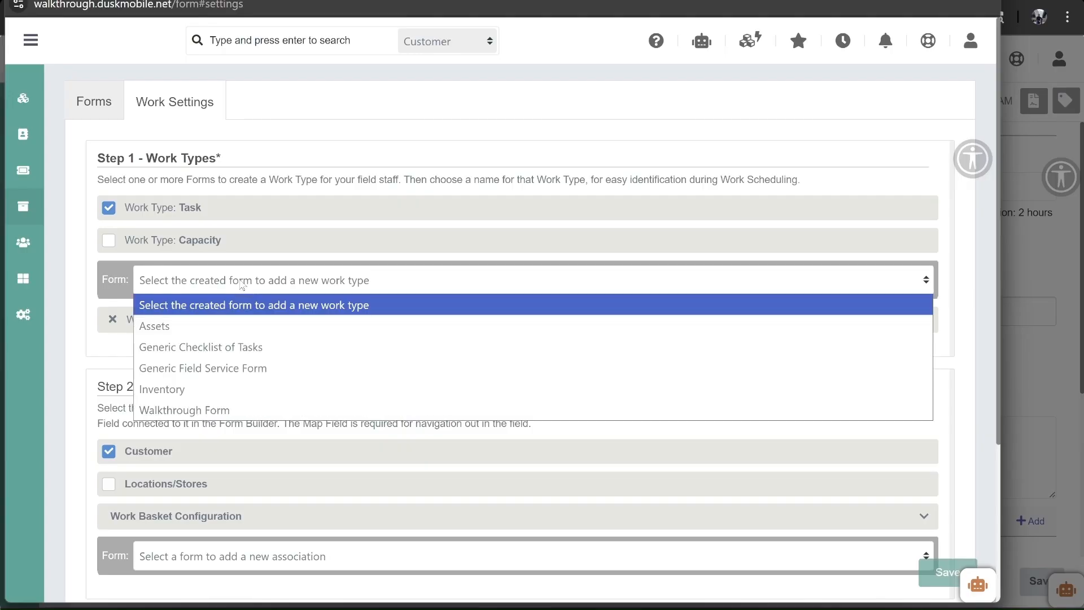
left_click(201, 411)
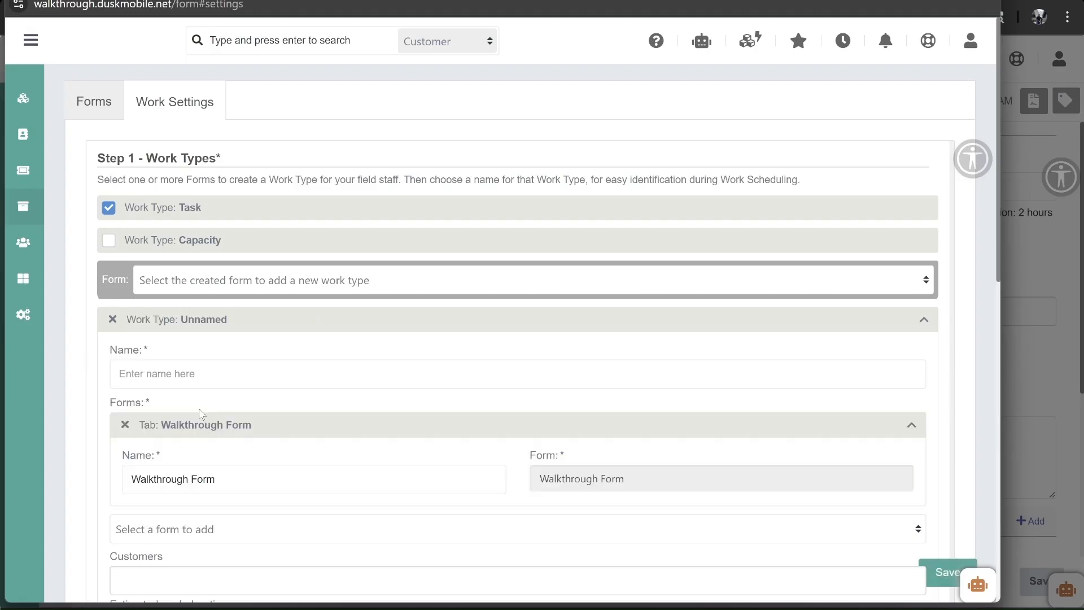
left_click(177, 374)
type("Walk")
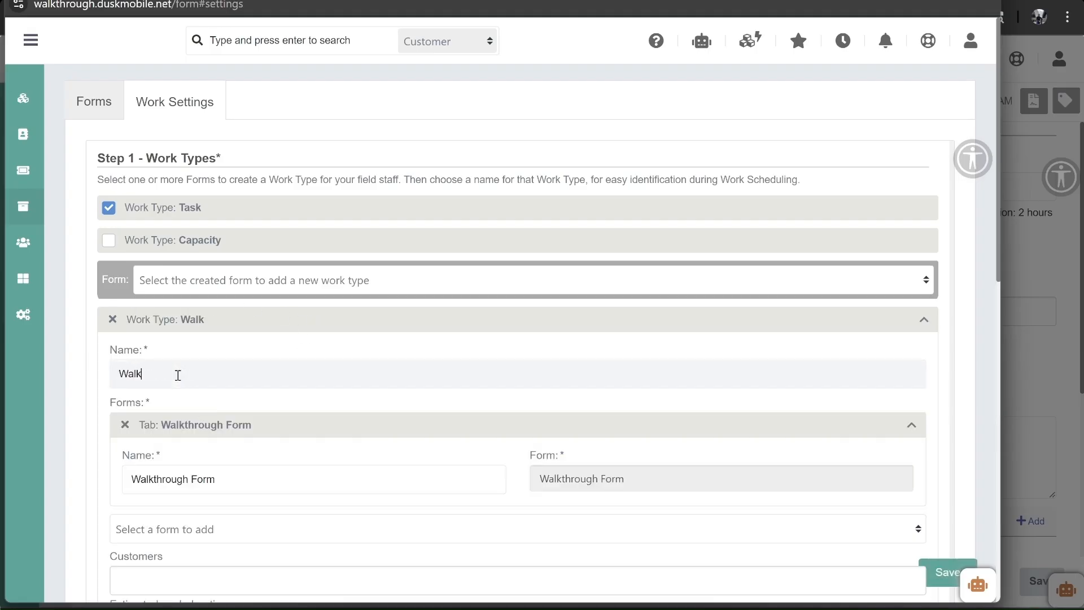
type("through Job T")
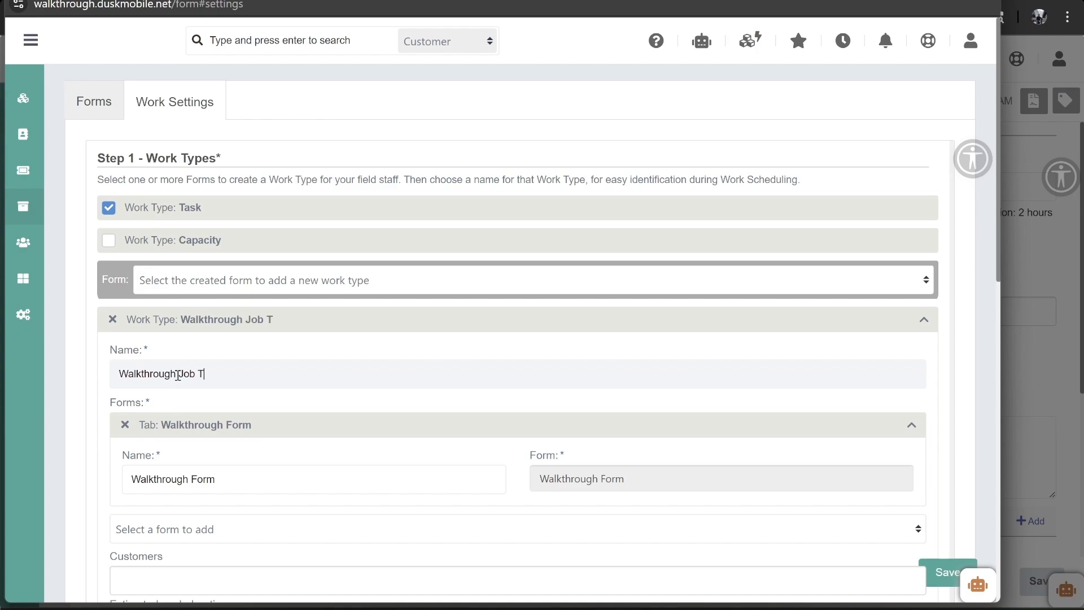
type("ype")
scroll(163, 466, "down", 2)
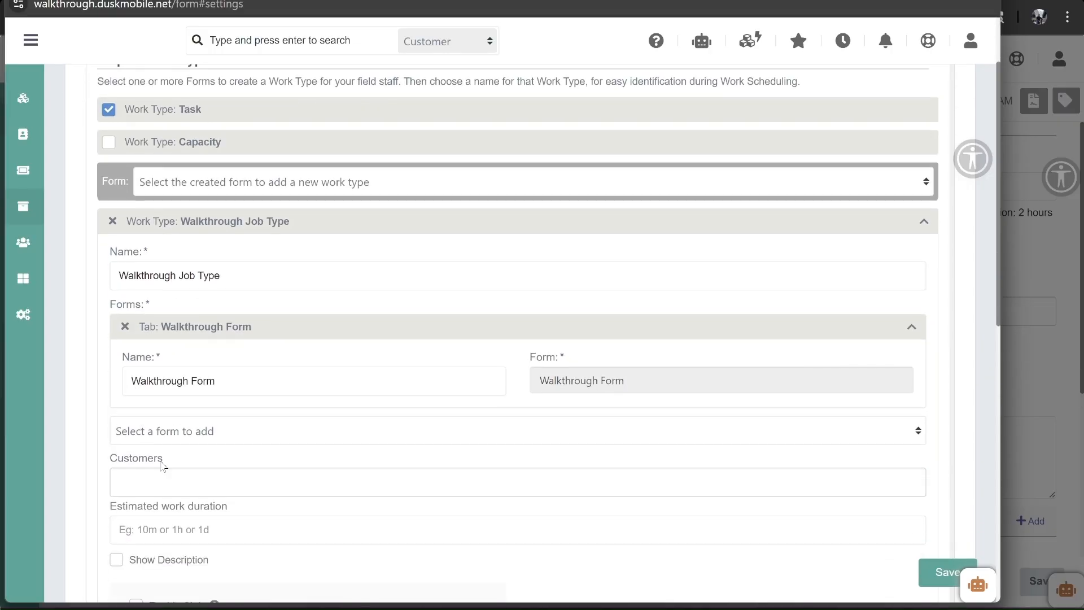
scroll(159, 497, "down", 2)
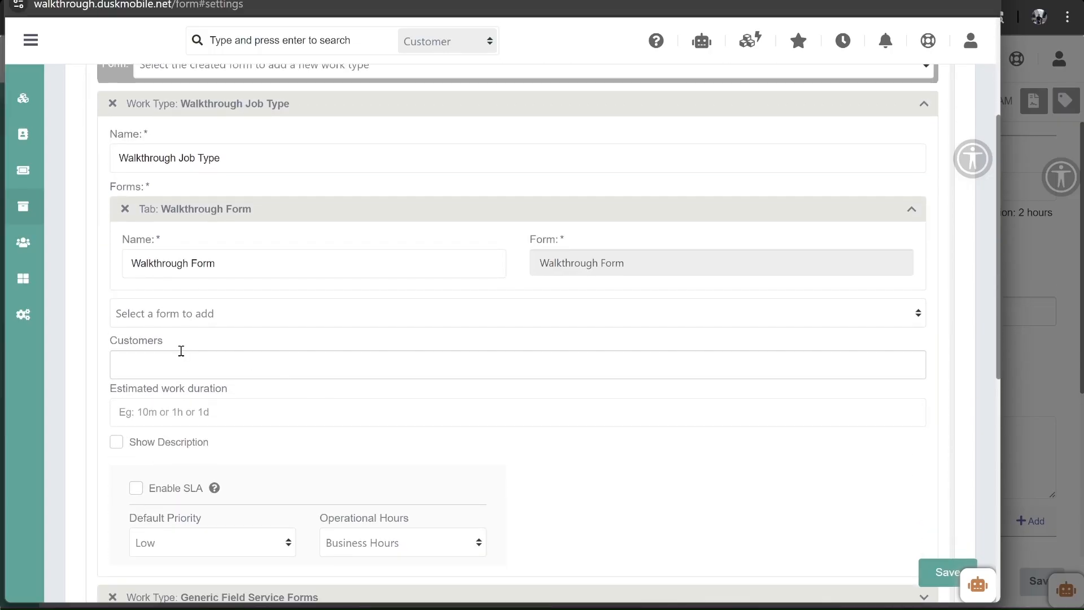
- Give the work type a 2h estimated duration with description shown, and save it
left_click(162, 360)
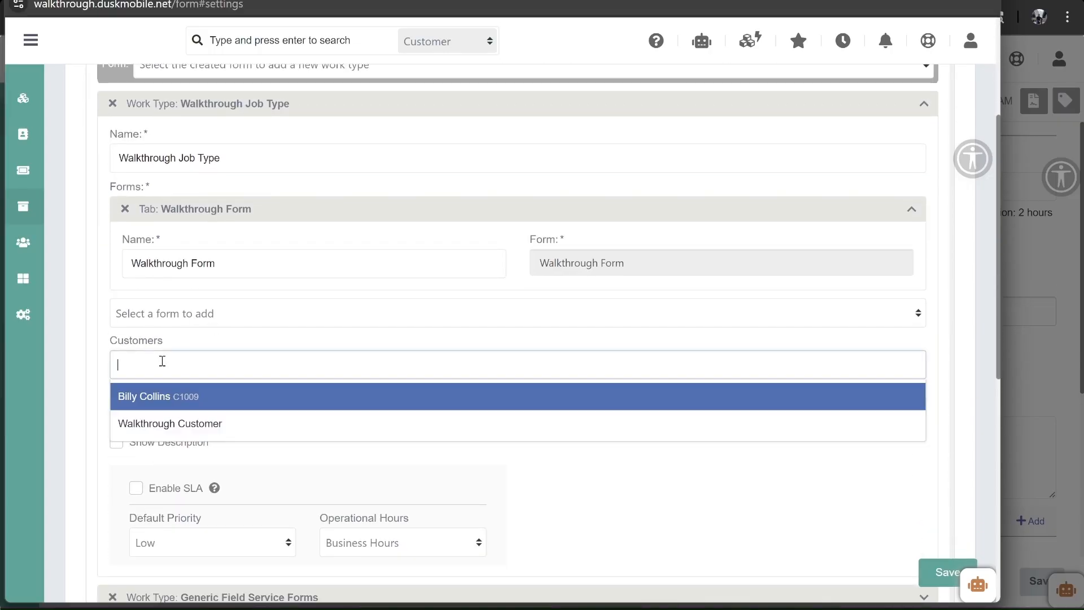
left_click(101, 328)
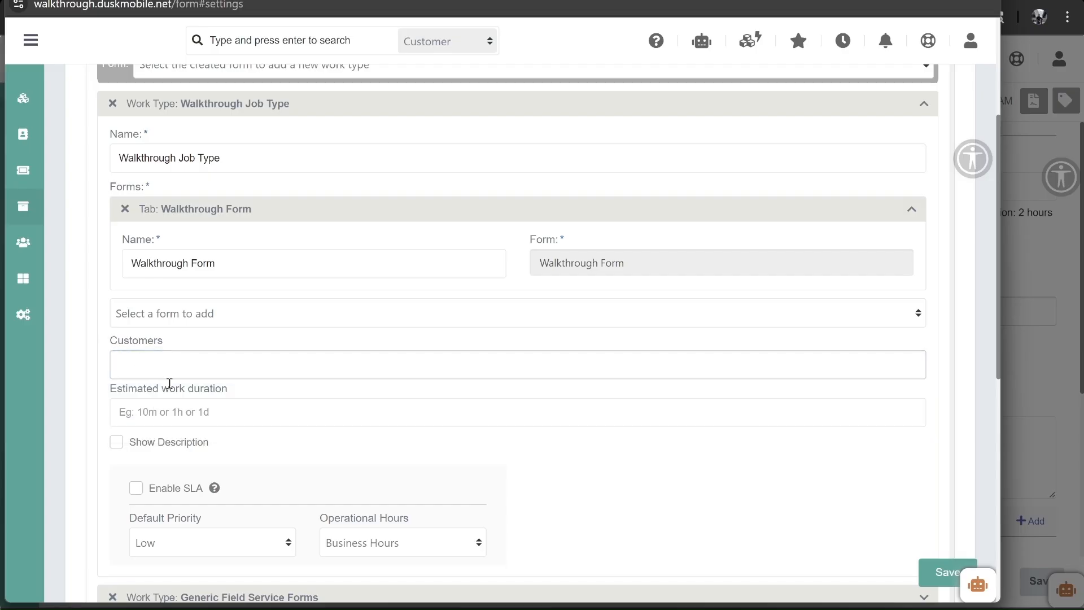
left_click(116, 446)
left_click(126, 409)
type("2h")
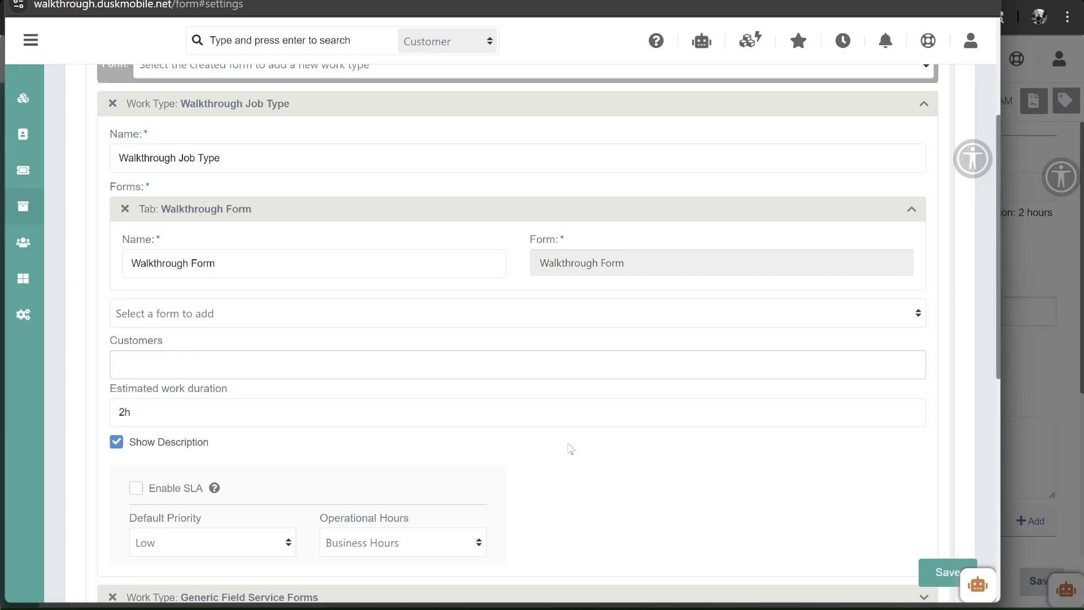
scroll(576, 436, "down", 1)
scroll(575, 436, "down", 1)
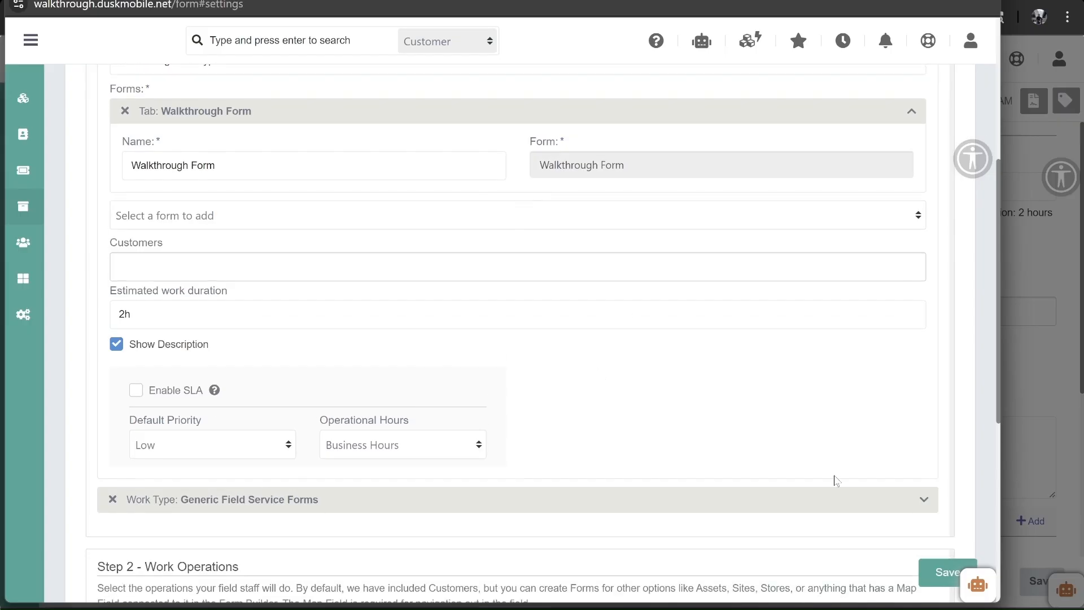
left_click(946, 572)
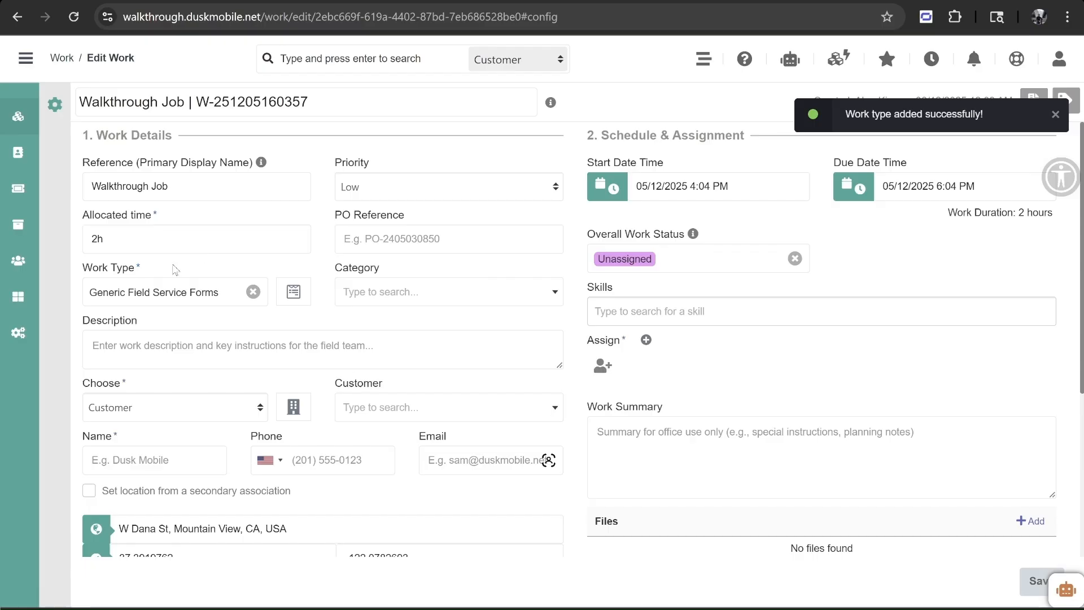
- Set the job's work type to Walkthrough Job Type with description 'Attend the property and inspect it.'
left_click(131, 294)
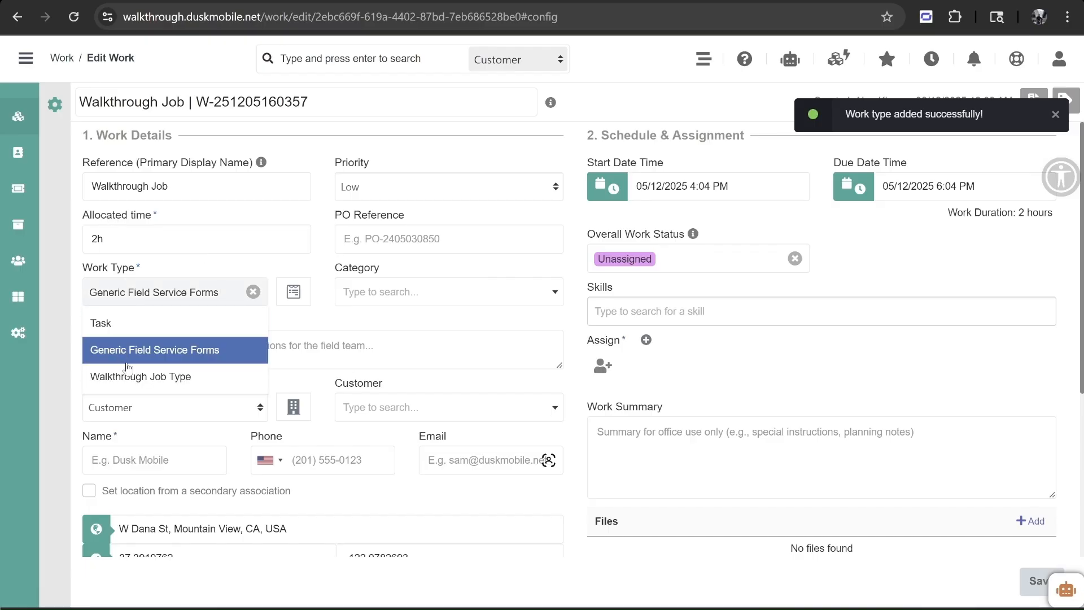
left_click(136, 377)
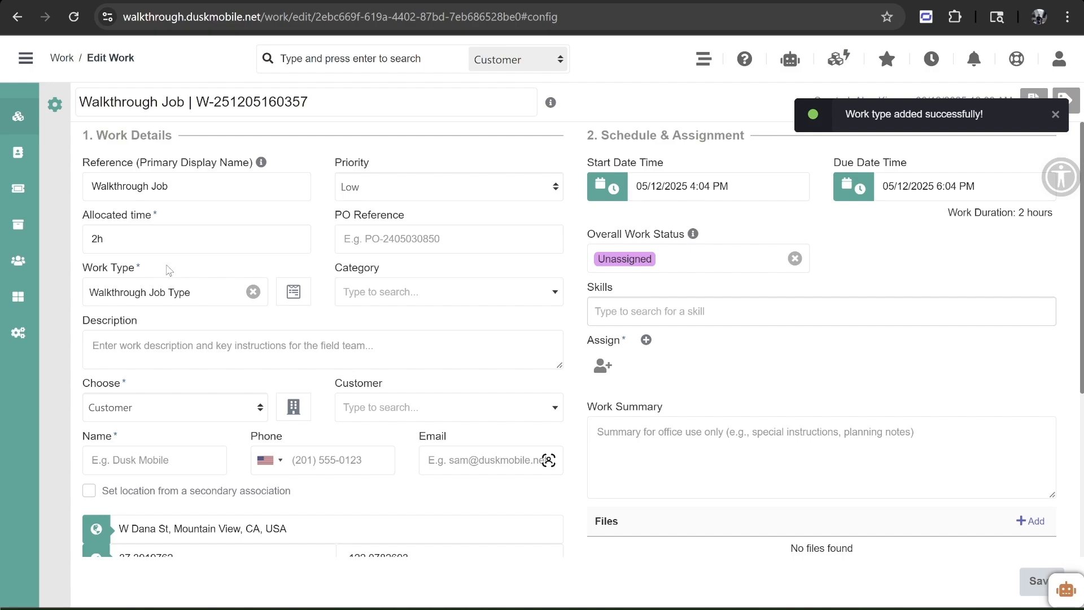
left_click(146, 348)
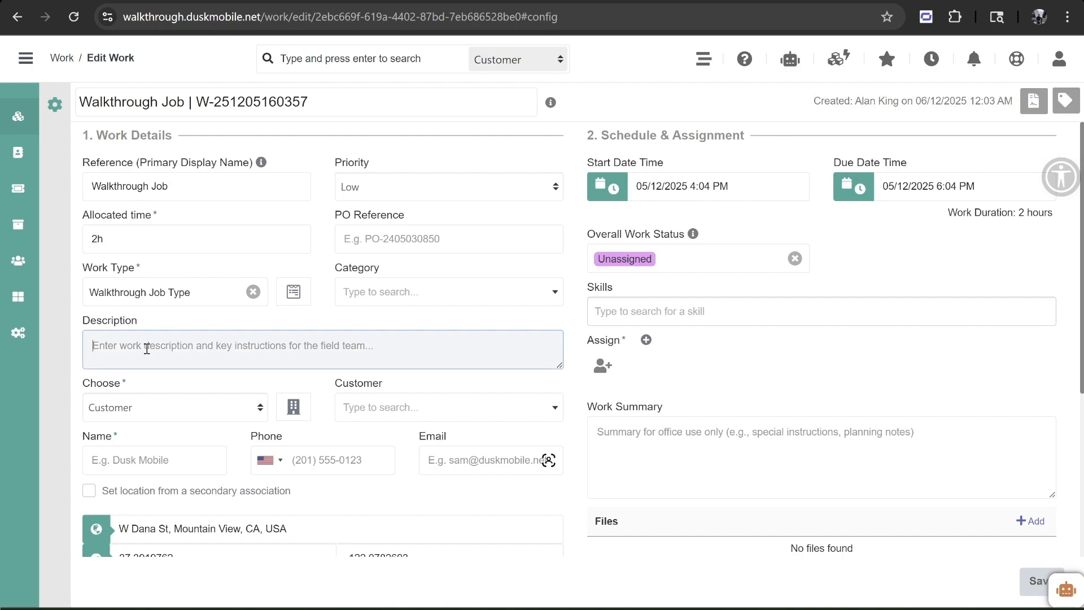
type("A")
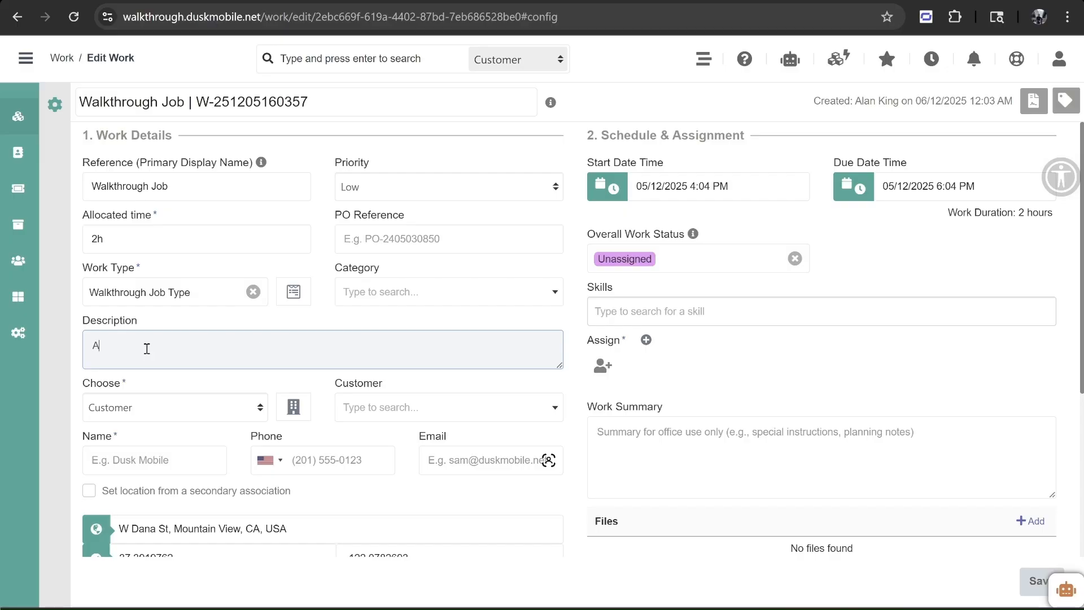
type("ttend the property and inspect it.")
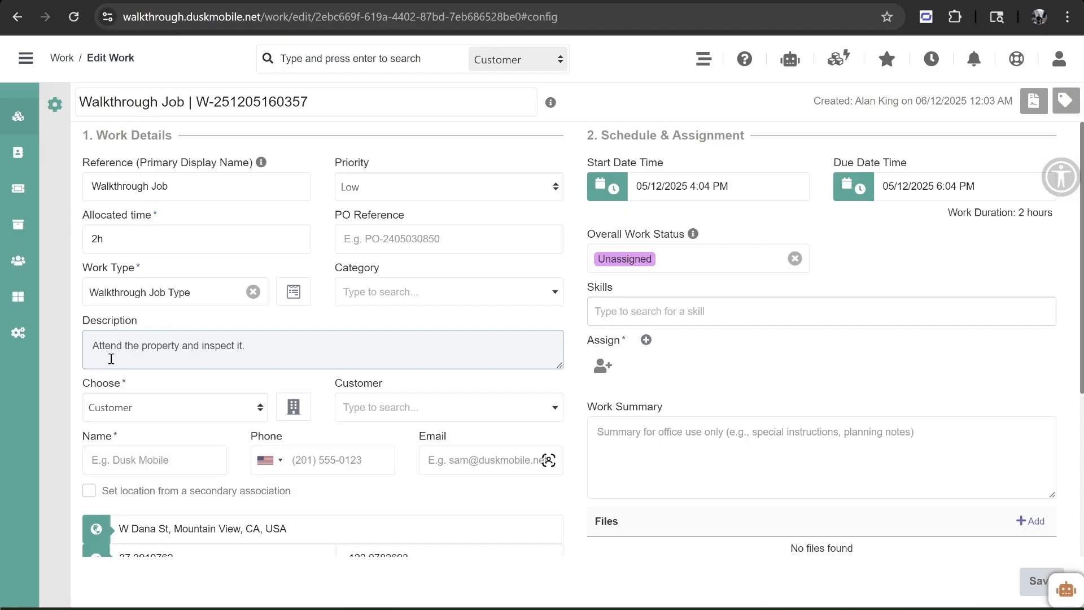
- Keep Customer as the job's linked record type and start adding a new customer
scroll(111, 359, "down", 1)
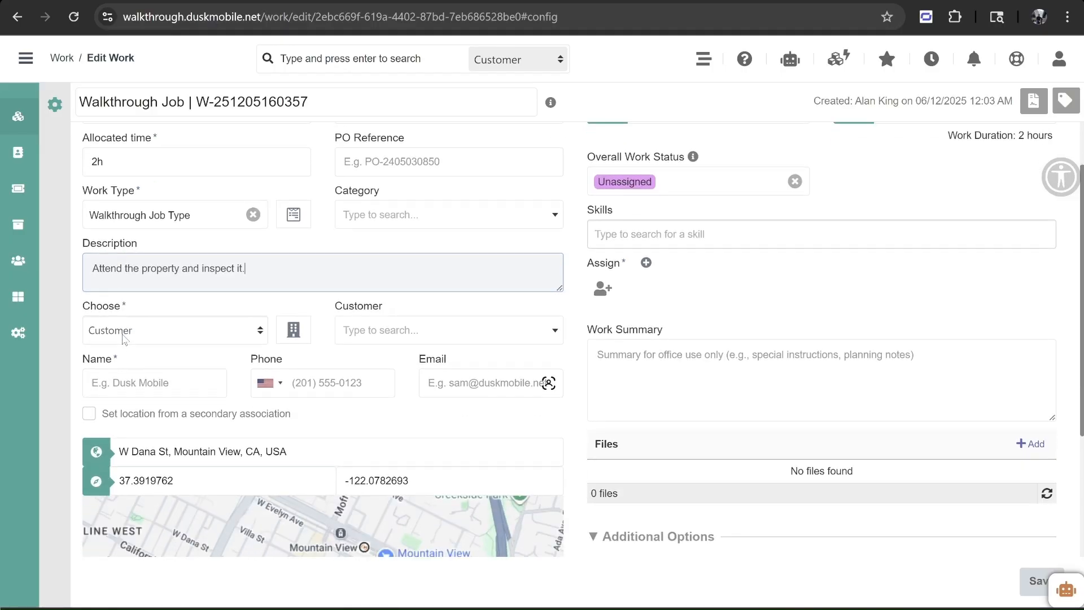
left_click(124, 333)
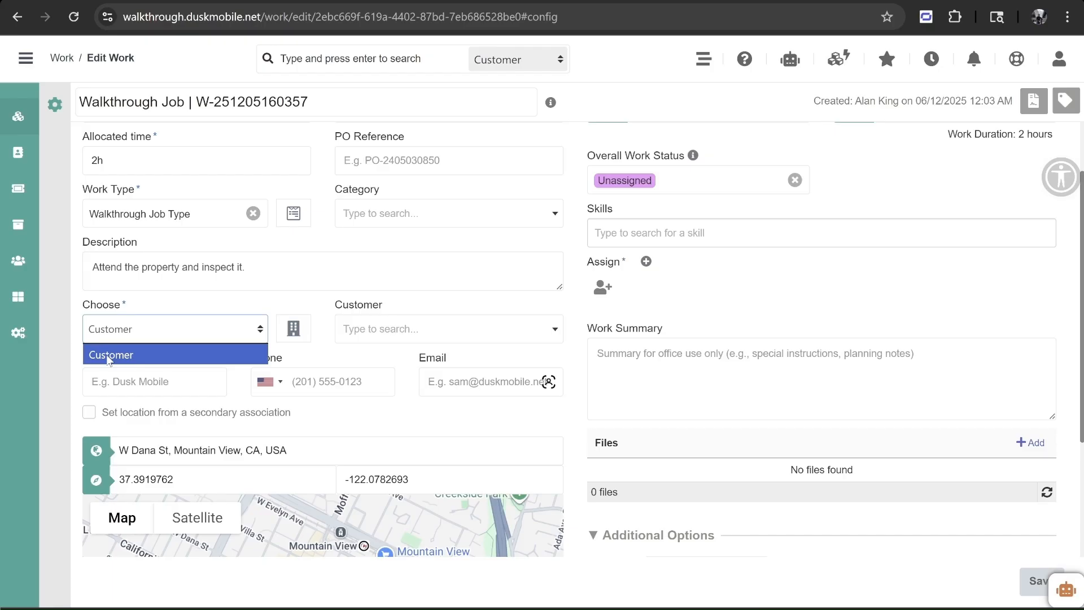
left_click(109, 356)
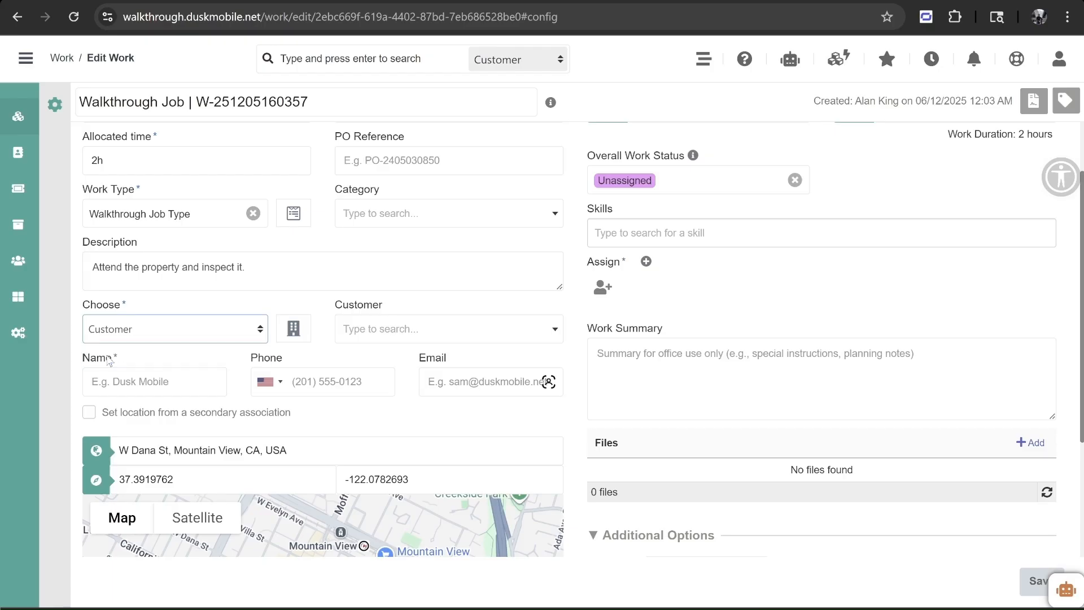
left_click(295, 328)
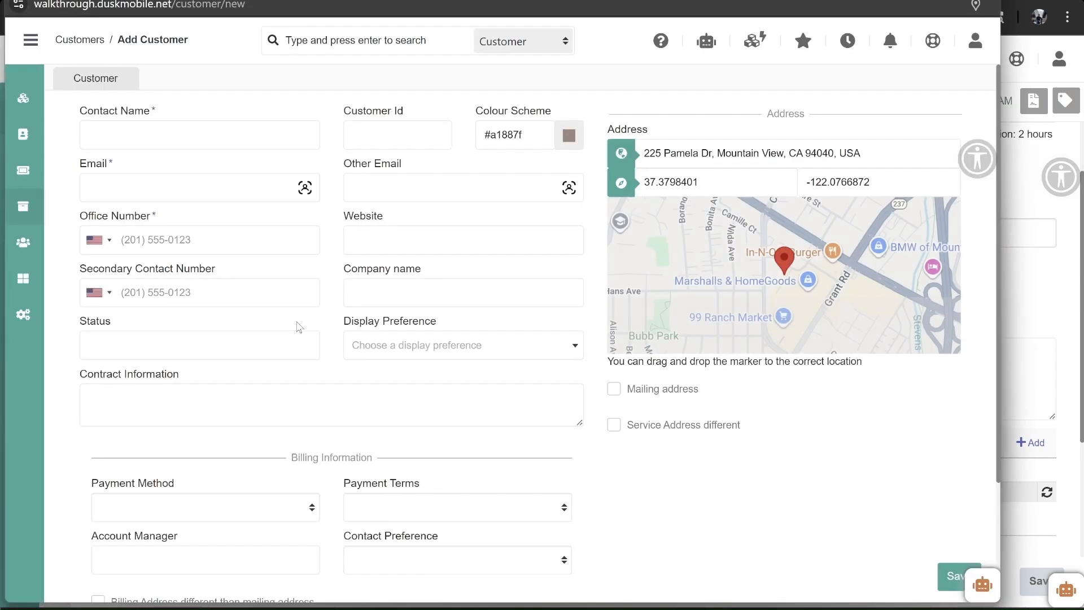
- Enter contact name 'Walkthrough Customer', the customer's e-mail and office number
left_click(170, 132)
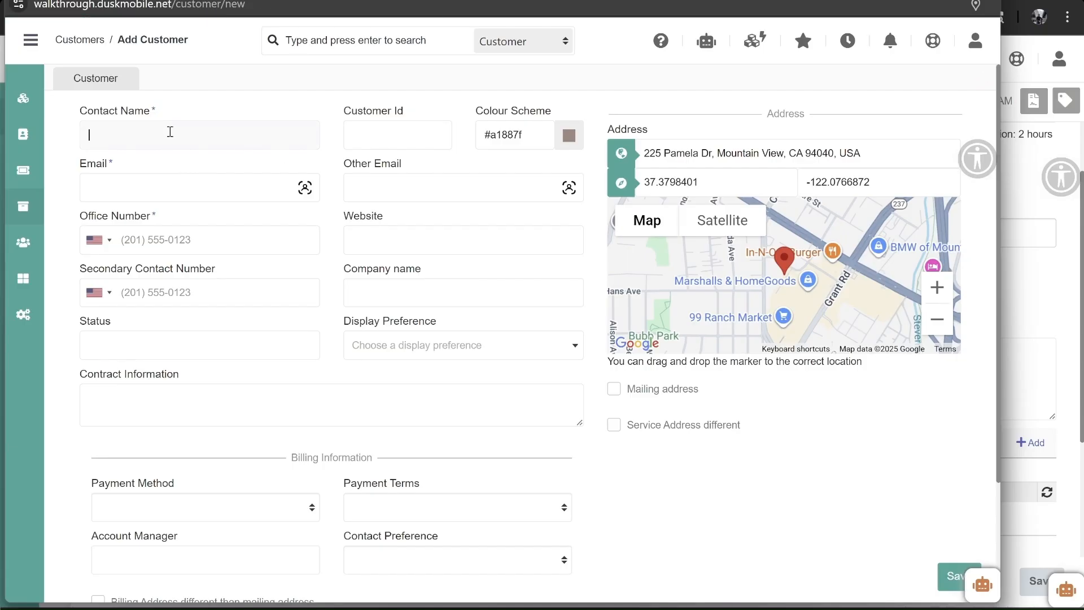
type("Walkthrough Customer")
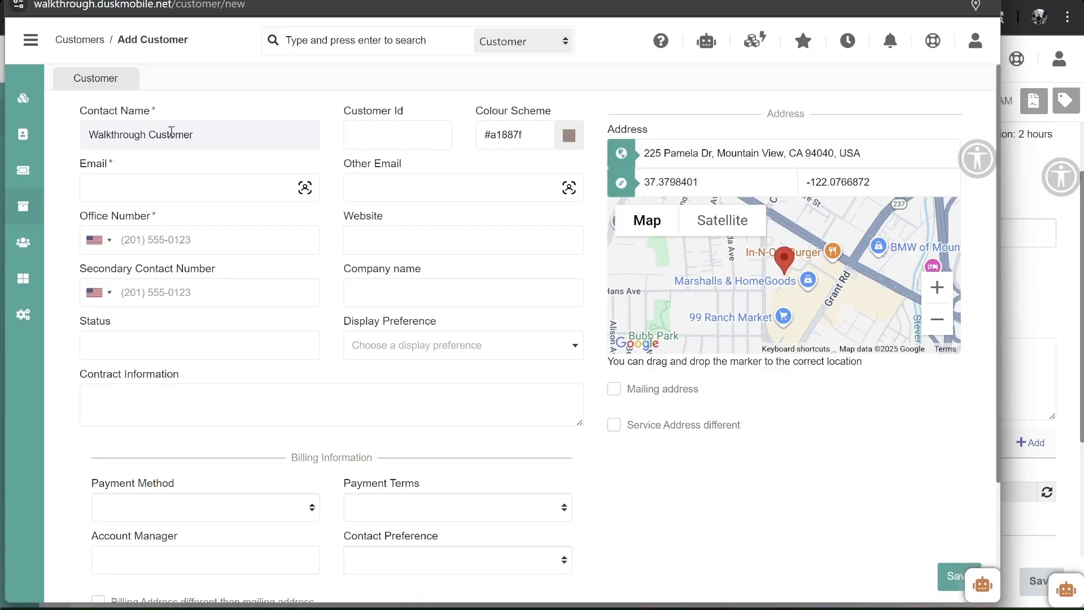
left_click(165, 186)
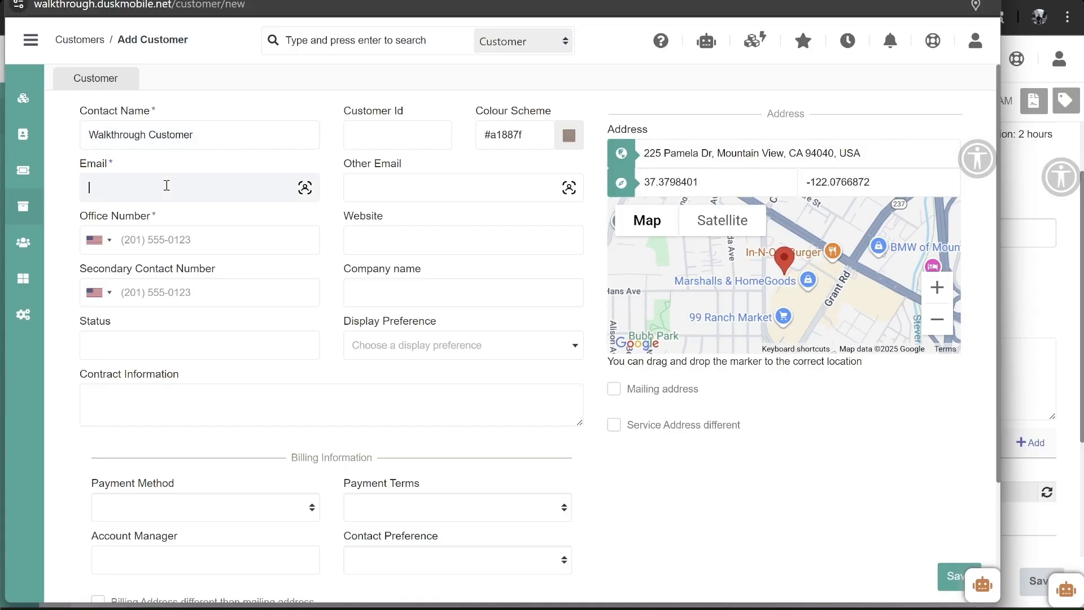
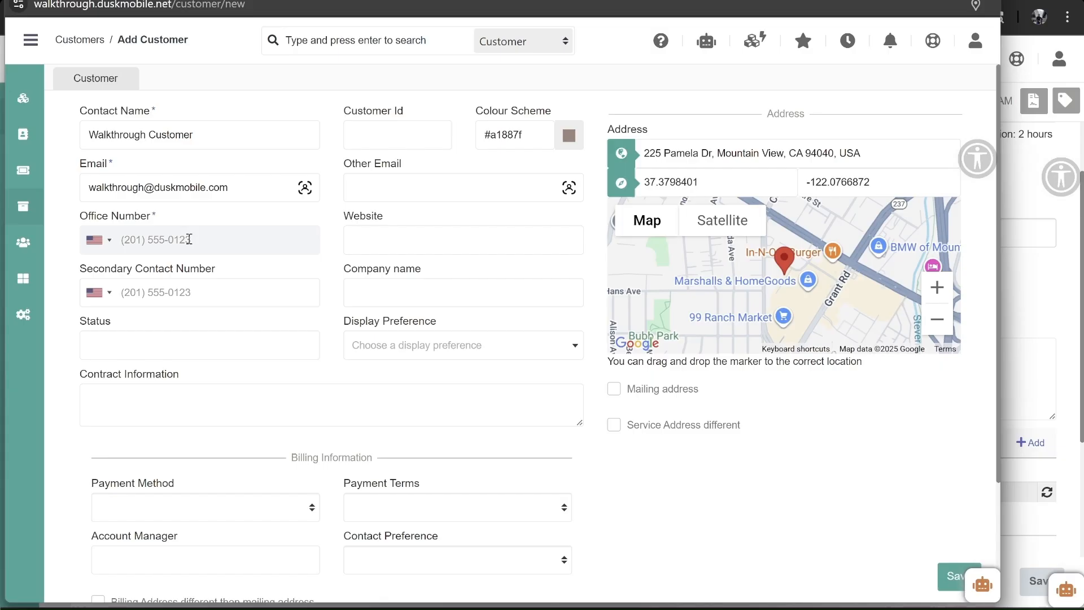
type("4445551234")
- Set the address to the East Dana Street, Mountain View suggestion, mark service address different, and save
triple_click(665, 145)
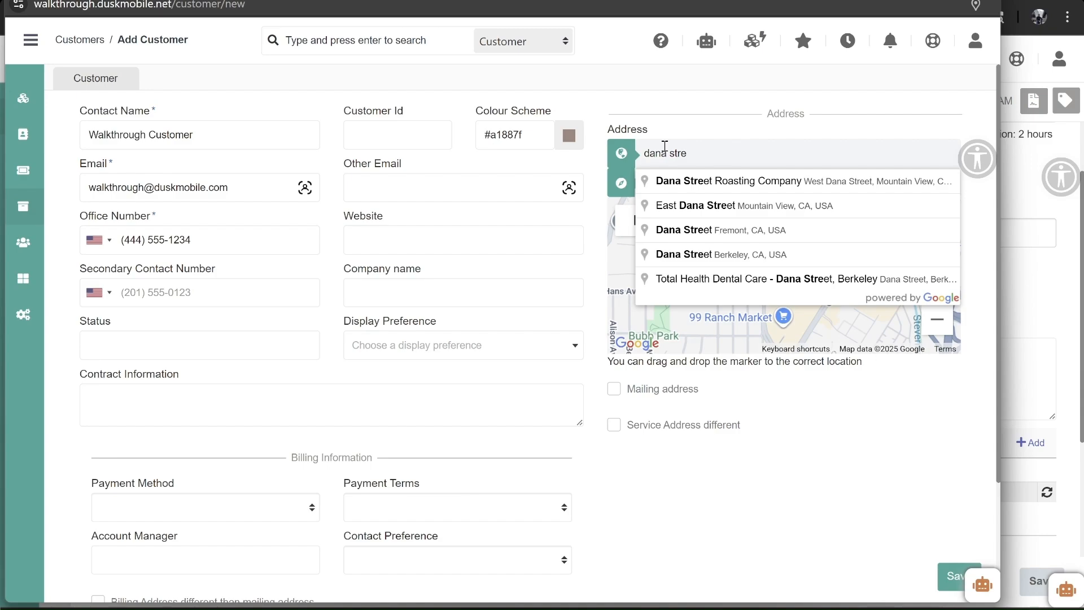
key("Down")
key("Down")
key("Return")
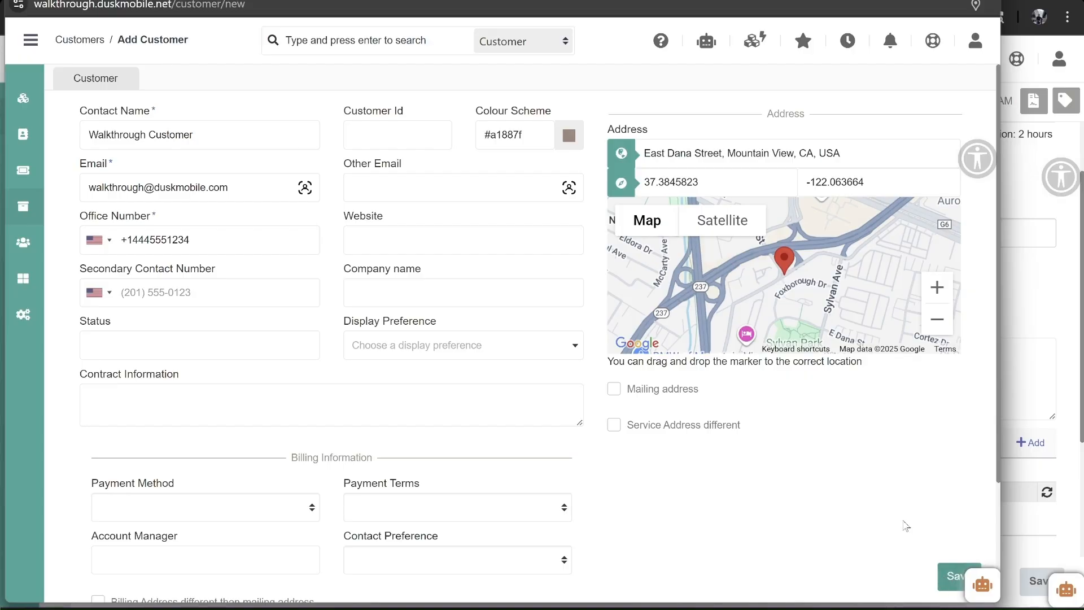
left_click(615, 427)
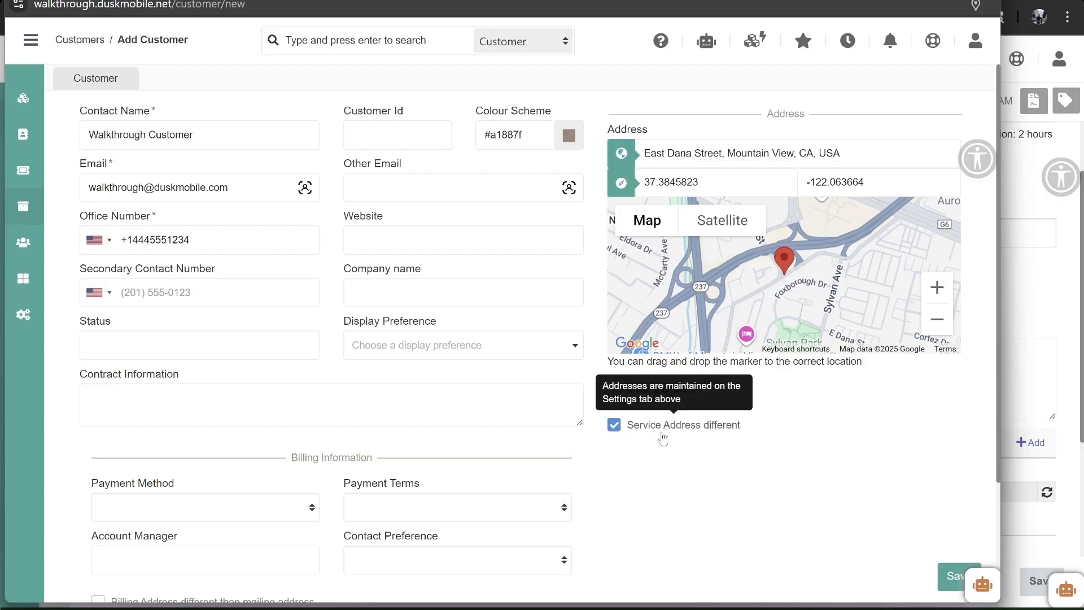
left_click(944, 578)
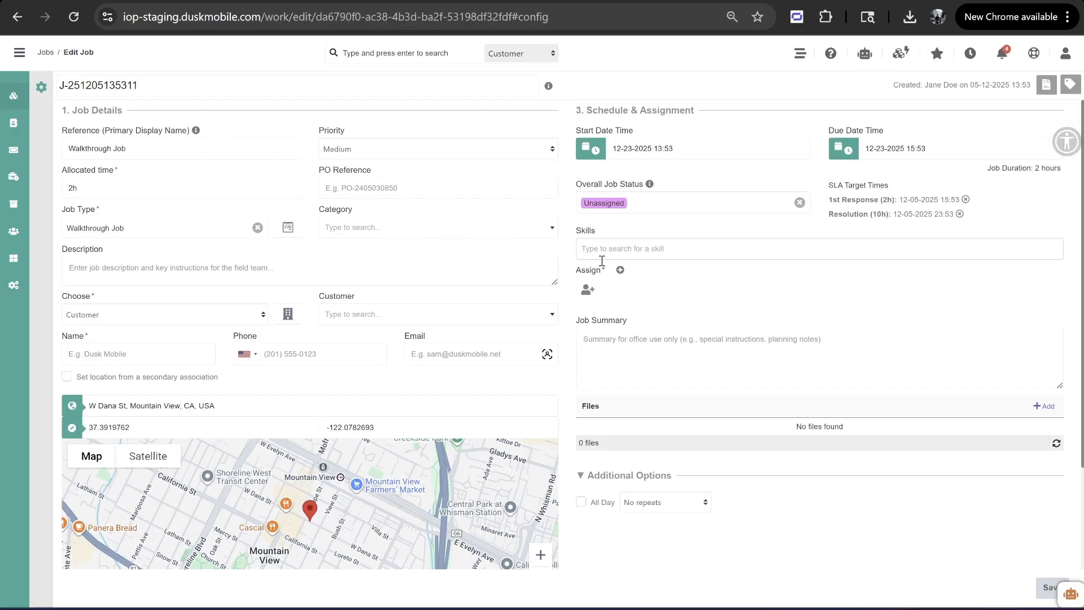
- Start a new staff member and enter their first name
left_click(620, 270)
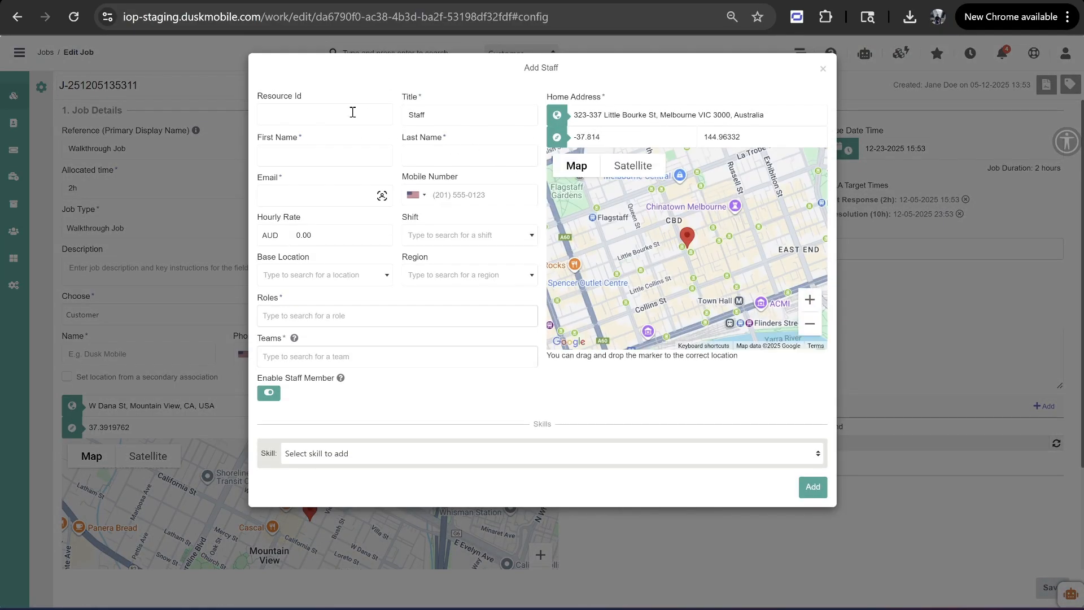
left_click(309, 156)
type("Sarah")
key("Tab")
key("Tab")
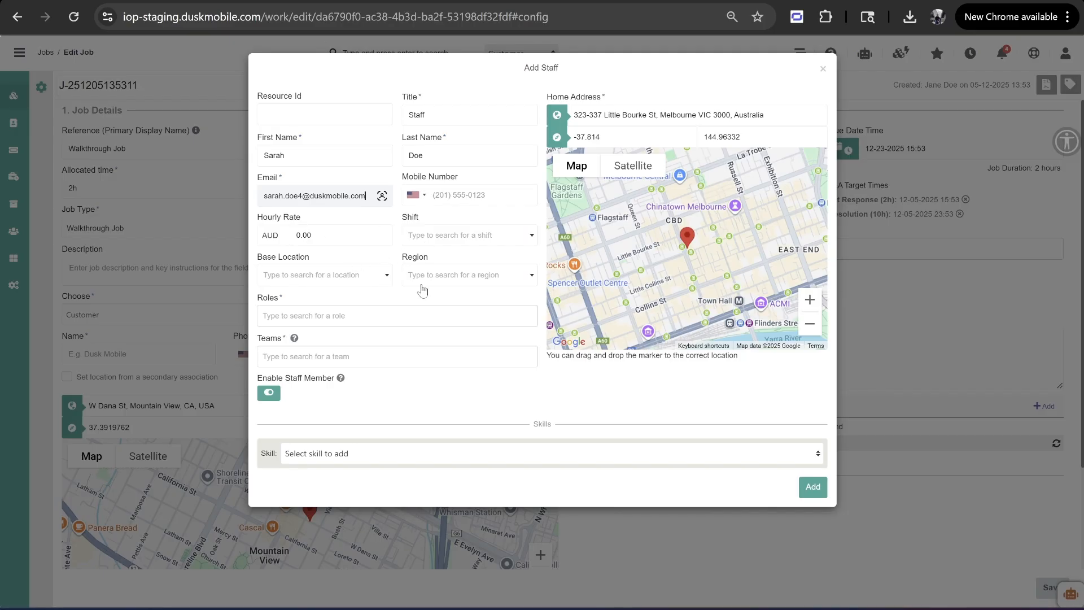
- Give the new staff member the App role and the Default team
left_click(335, 318)
left_click(286, 379)
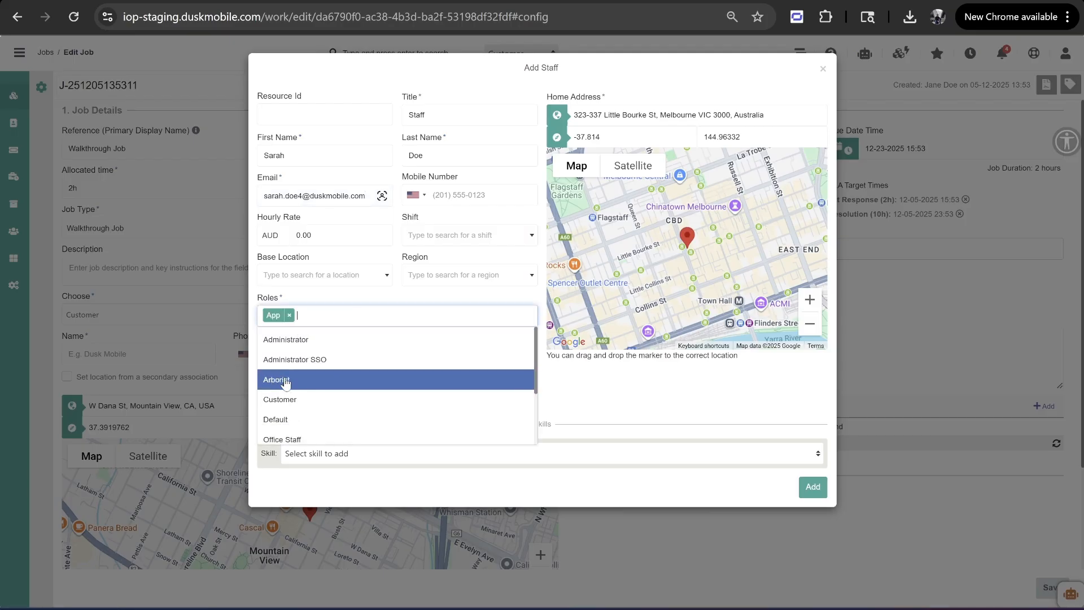
left_click(360, 297)
left_click(287, 357)
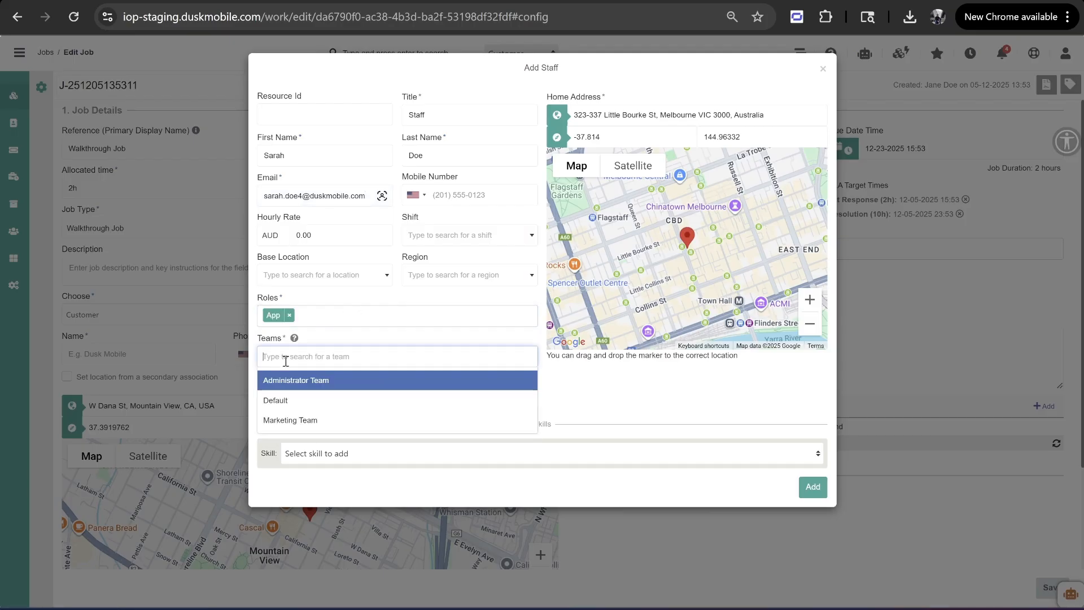
left_click(293, 400)
left_click(572, 387)
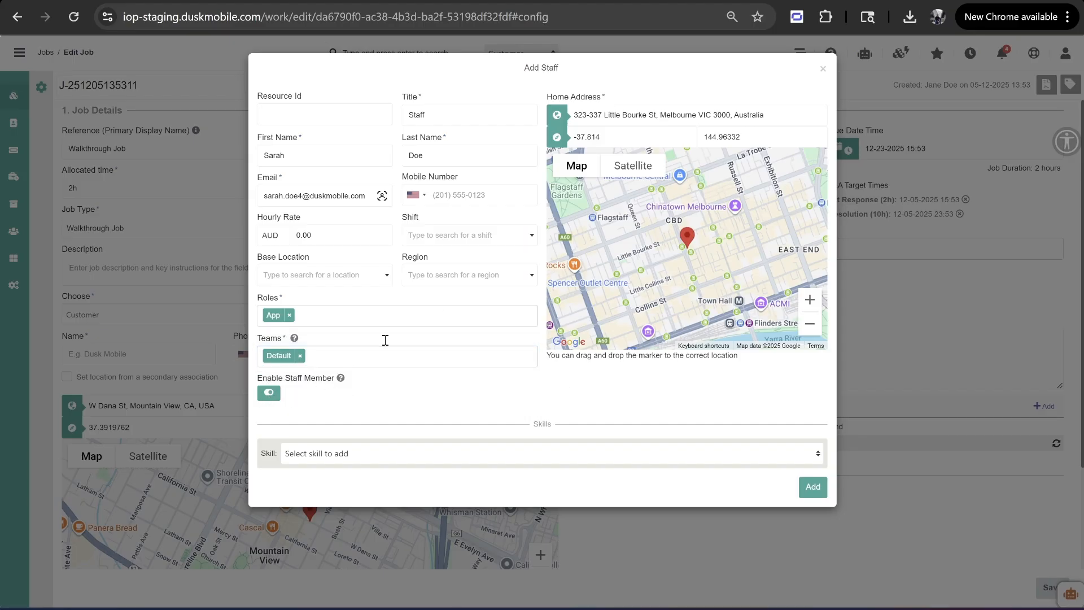
- Set the home address to San Francisco International Airport and add the staff member
triple_click(644, 116)
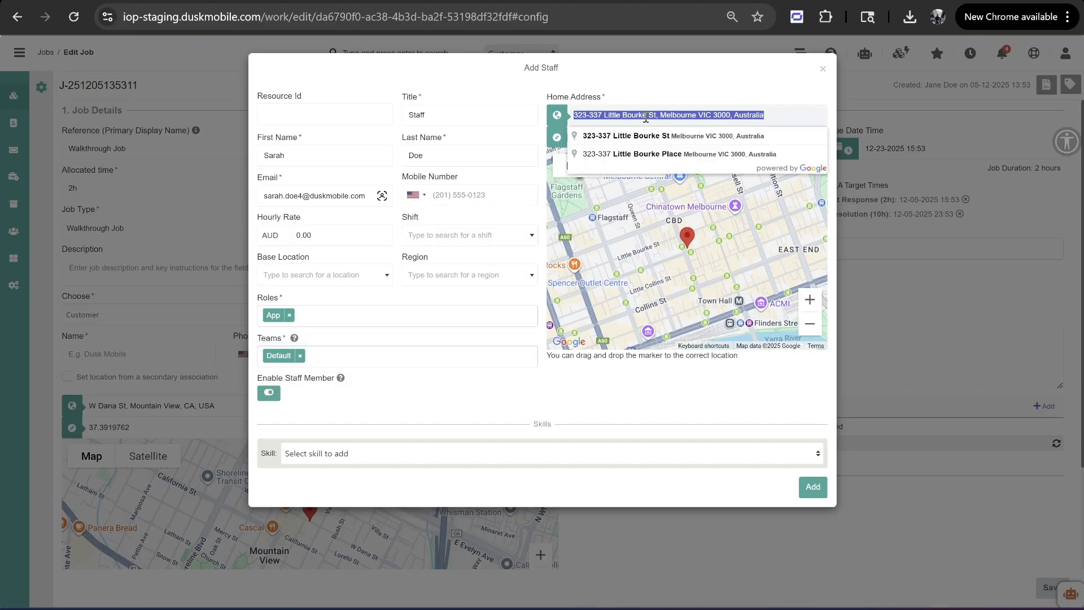
type("san franc")
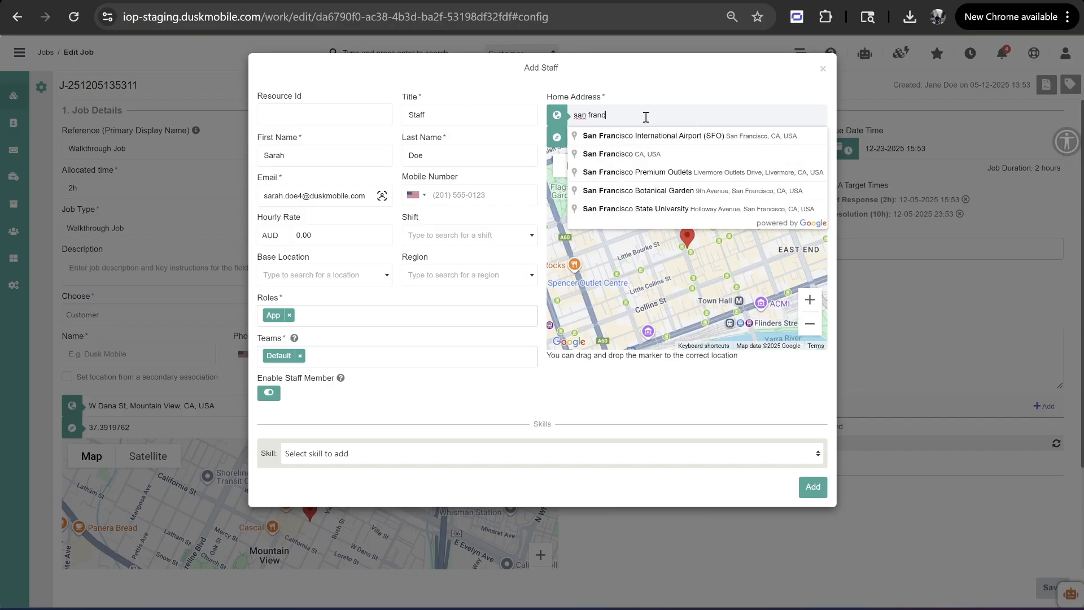
left_click(652, 136)
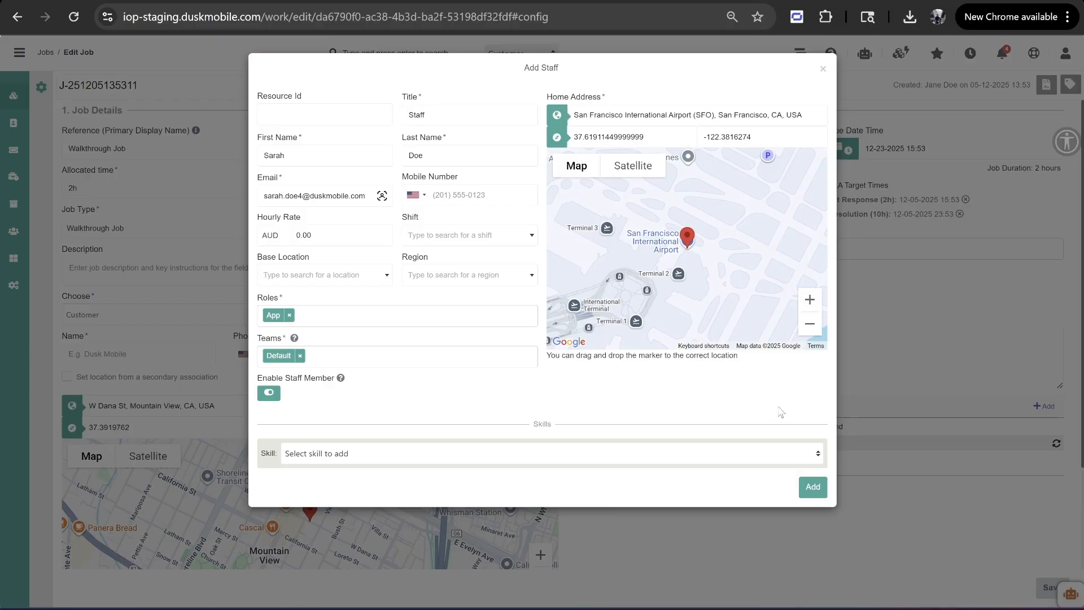
left_click(813, 487)
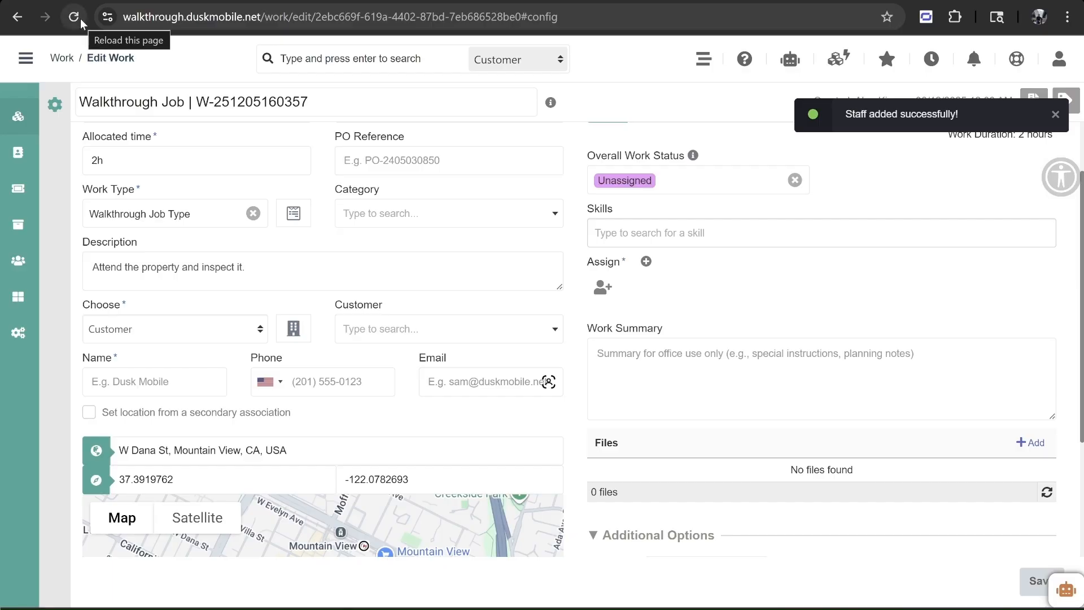
- Reload the Walkthrough Job and set its customer to Walkthrough Customer
left_click(80, 19)
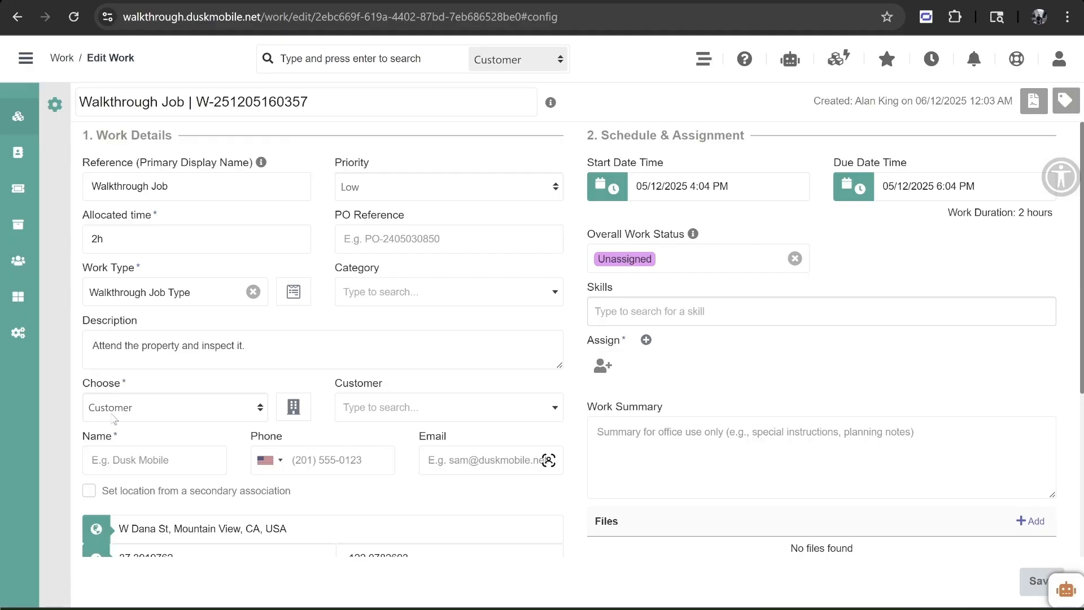
left_click(415, 408)
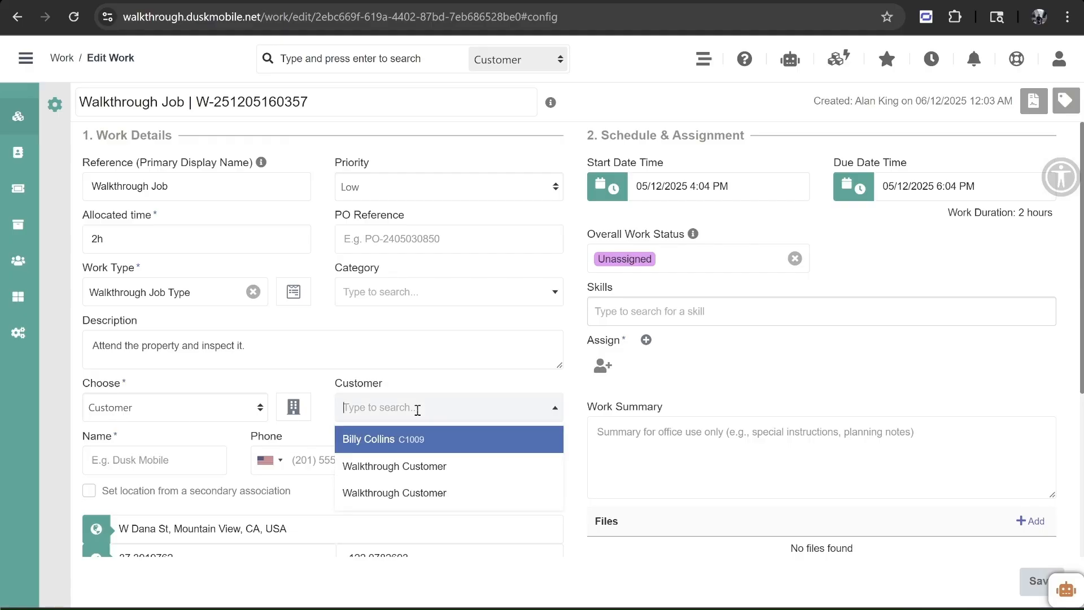
left_click(429, 466)
scroll(424, 446, "down", 2)
scroll(395, 395, "down", 1)
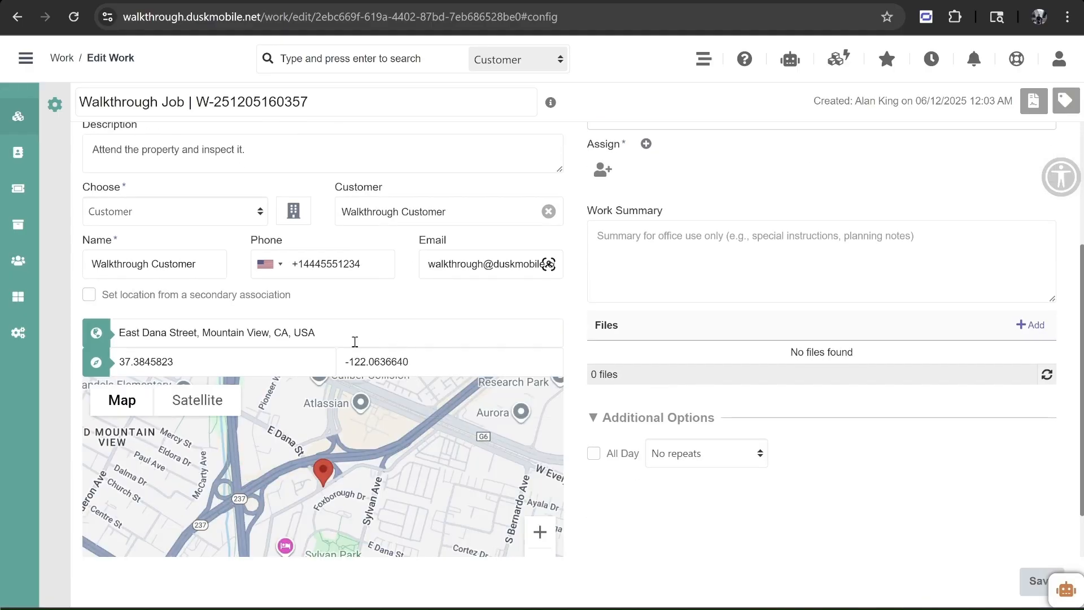
scroll(547, 307, "up", 3)
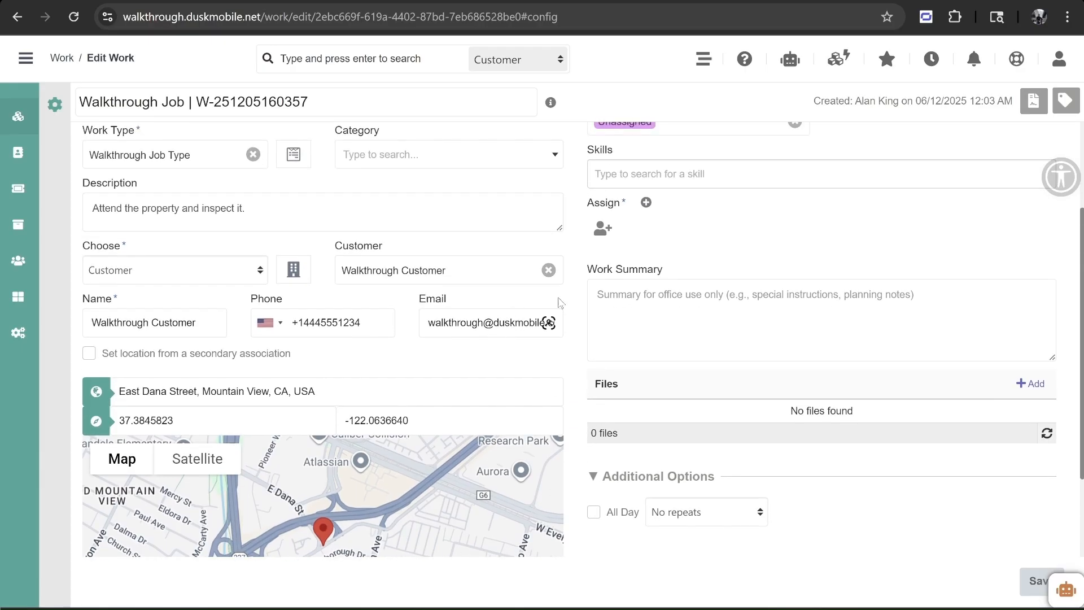
left_click(700, 186)
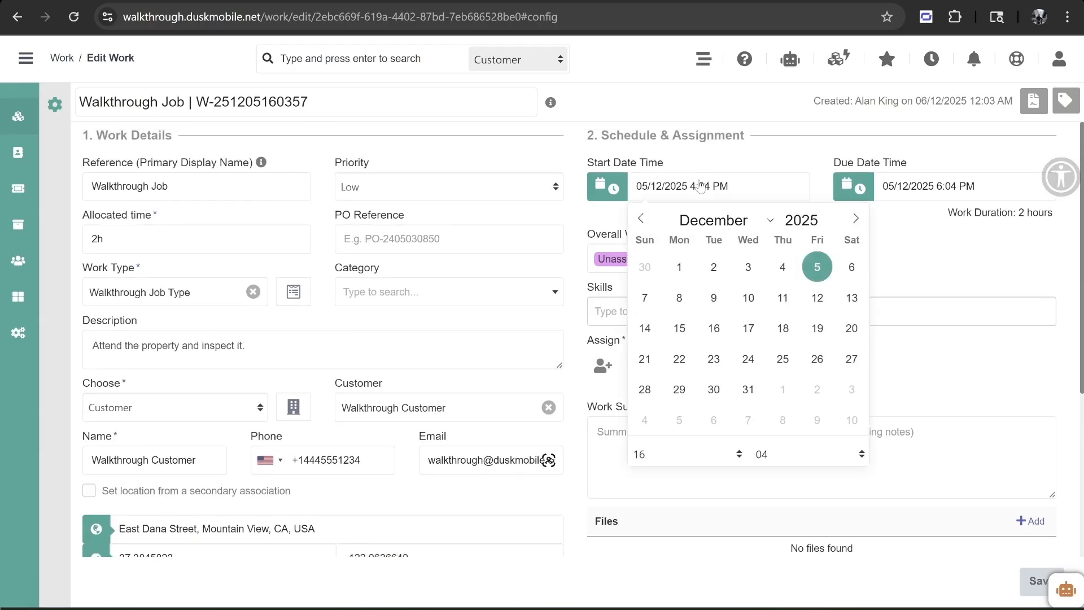
- Set the job's start to 8 December 2025 at 09:00
left_click(684, 297)
left_click(664, 459)
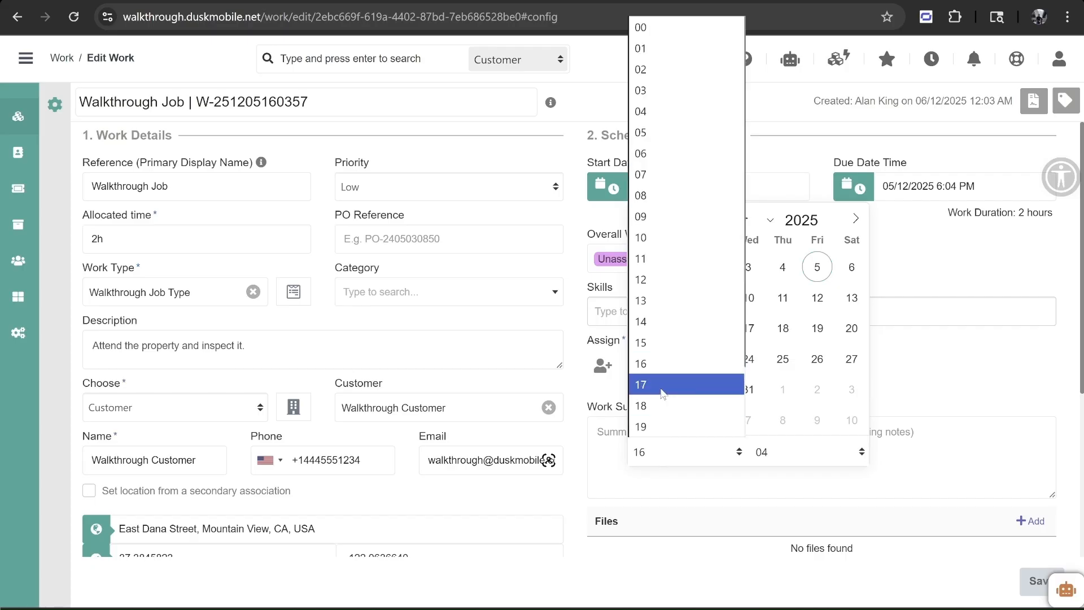
left_click(660, 216)
left_click(818, 452)
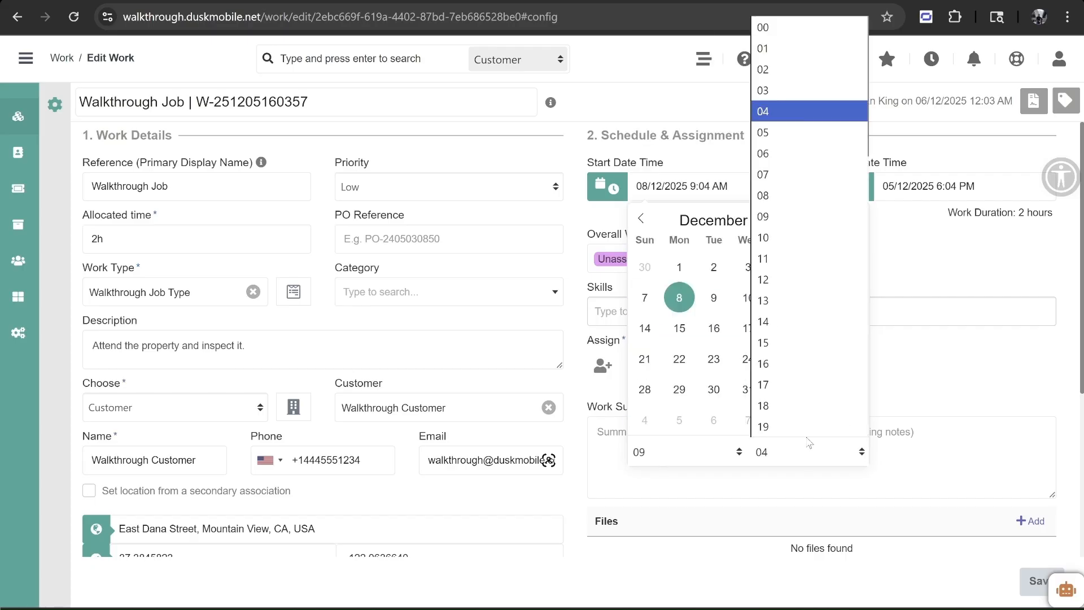
left_click(790, 27)
left_click(902, 283)
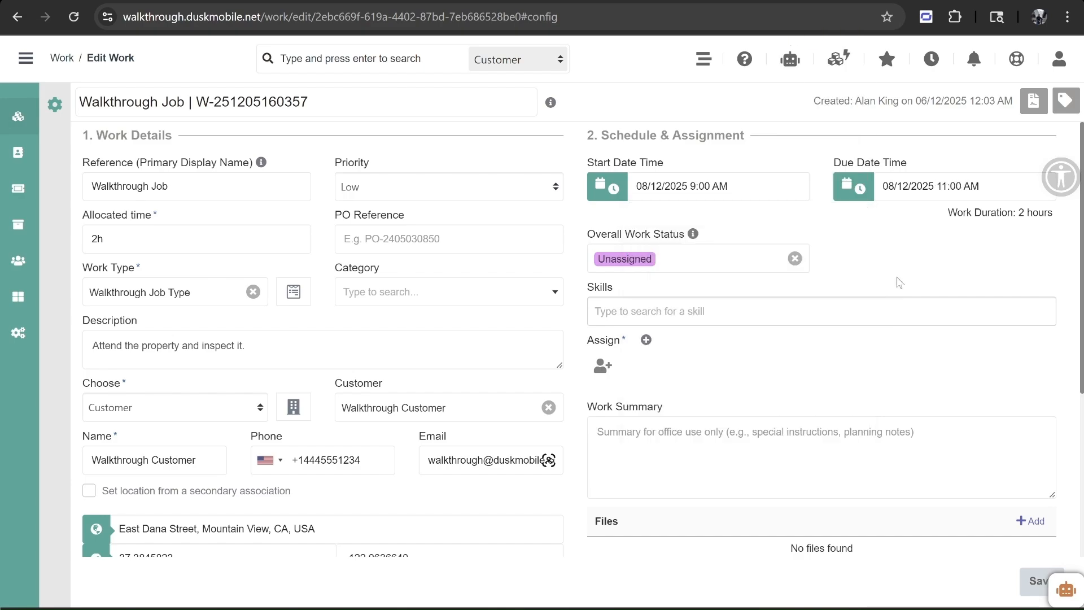
left_click_drag(1038, 213, 983, 192)
left_click(926, 239)
- Check the work status list and leave it as Unassigned
left_click(693, 257)
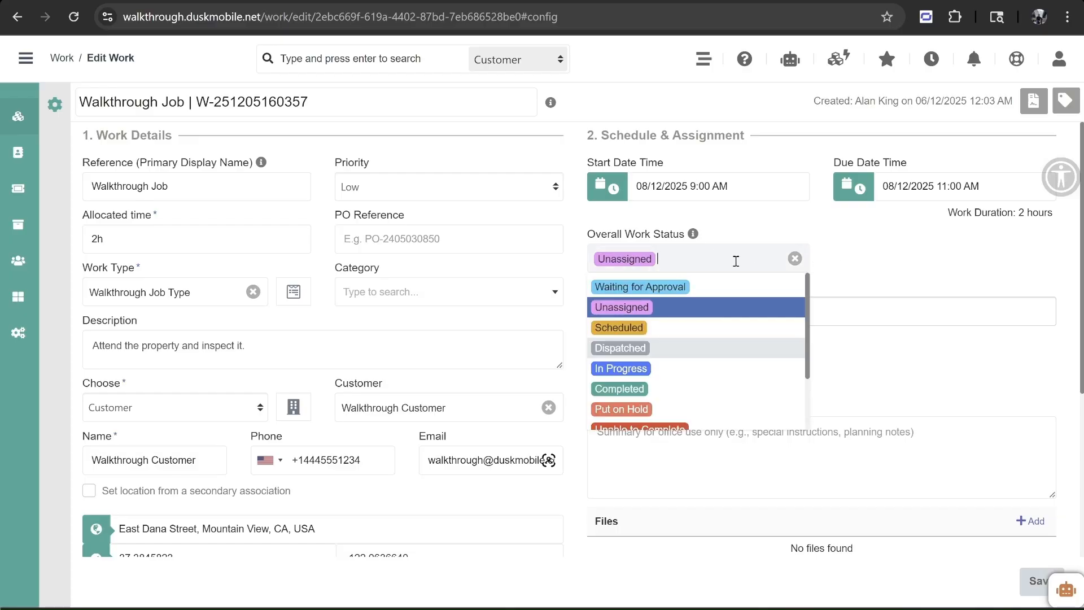
left_click(869, 263)
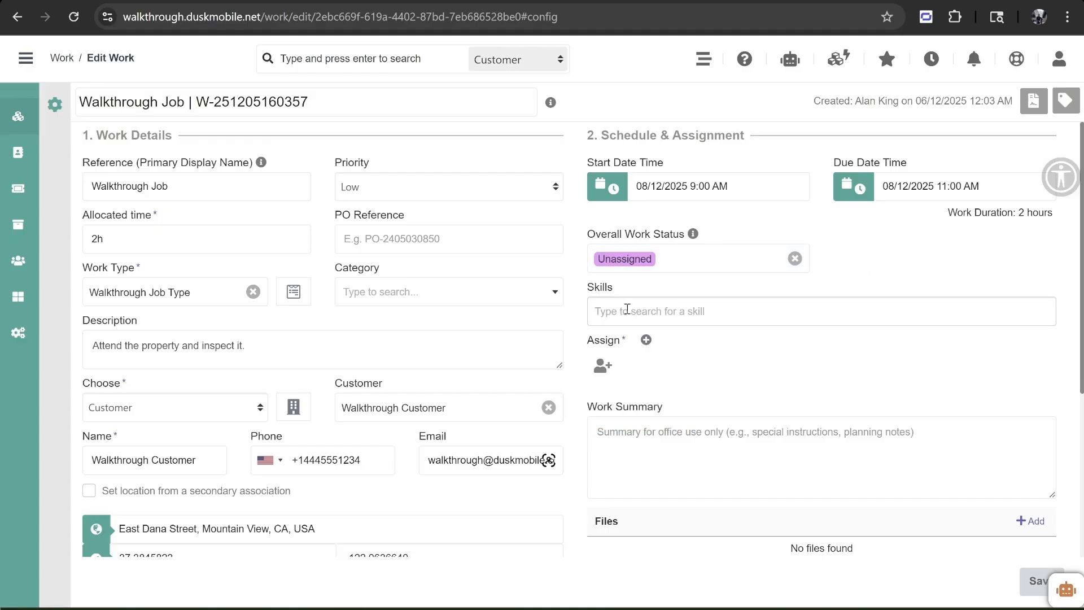
left_click(602, 366)
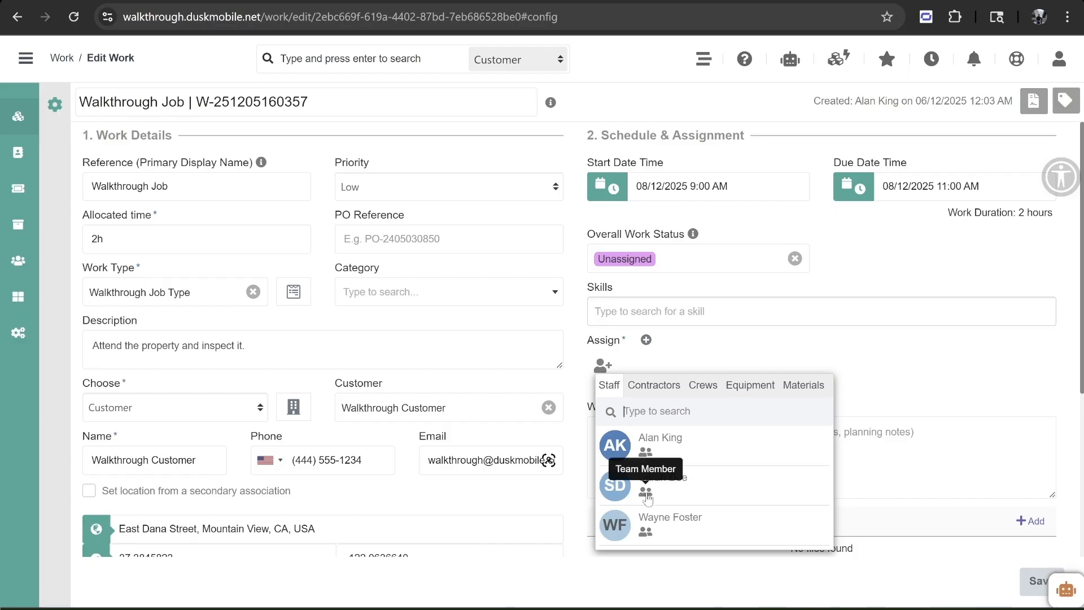
- Assign the new staff member to the job, cancelling the file attachment
left_click(679, 487)
scroll(798, 359, "down", 3)
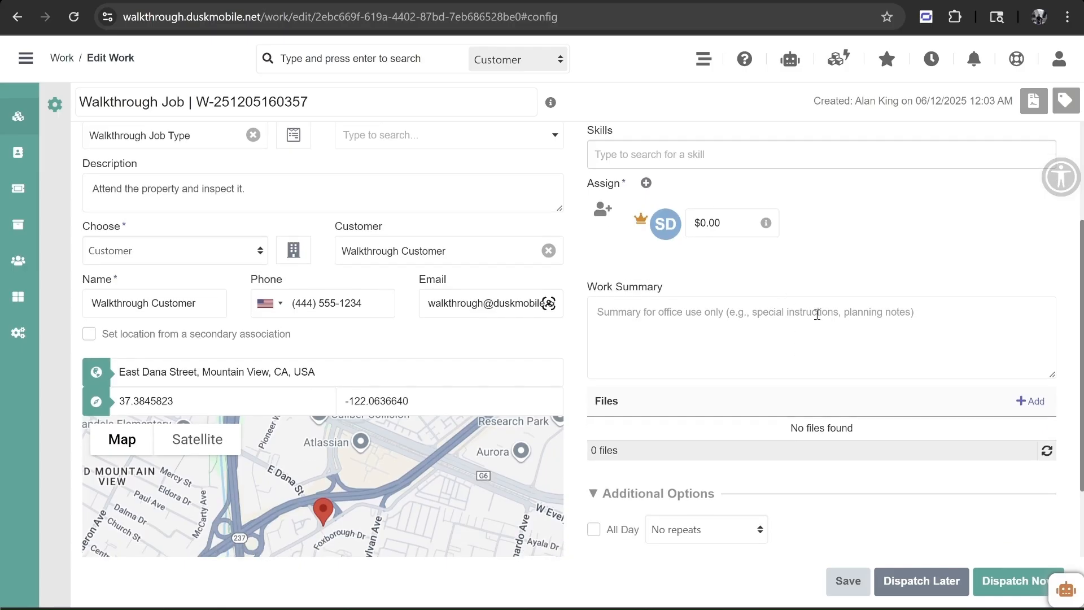
left_click(1032, 400)
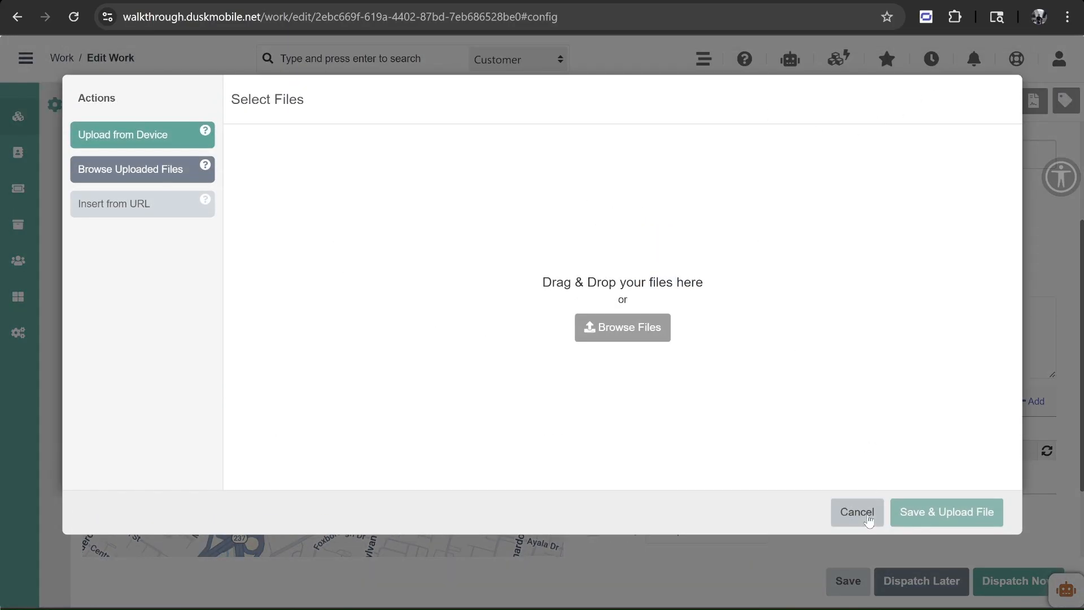
left_click(868, 519)
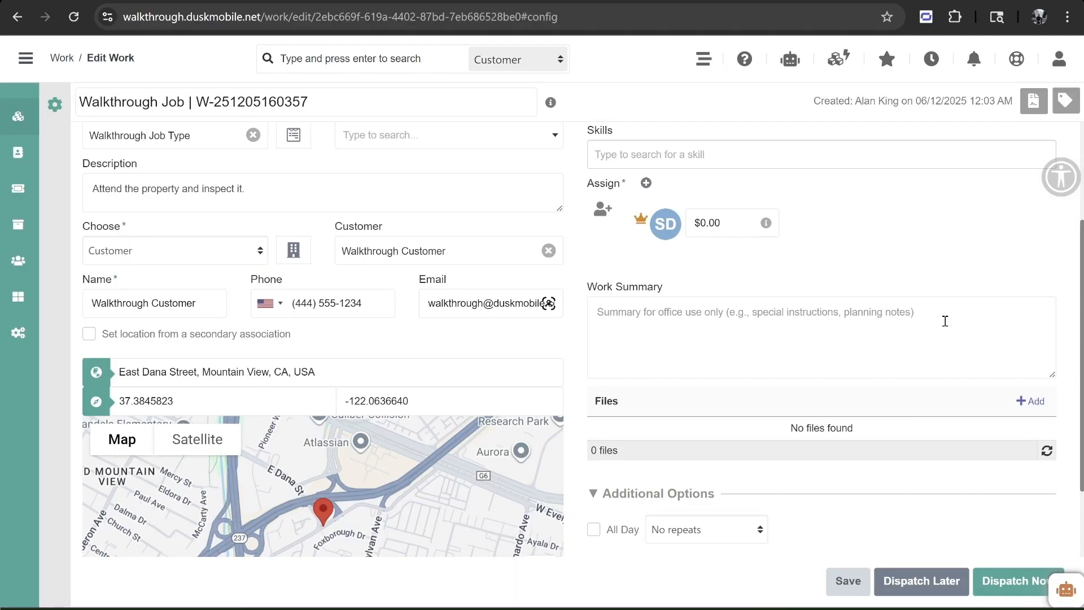
scroll(938, 309, "up", 3)
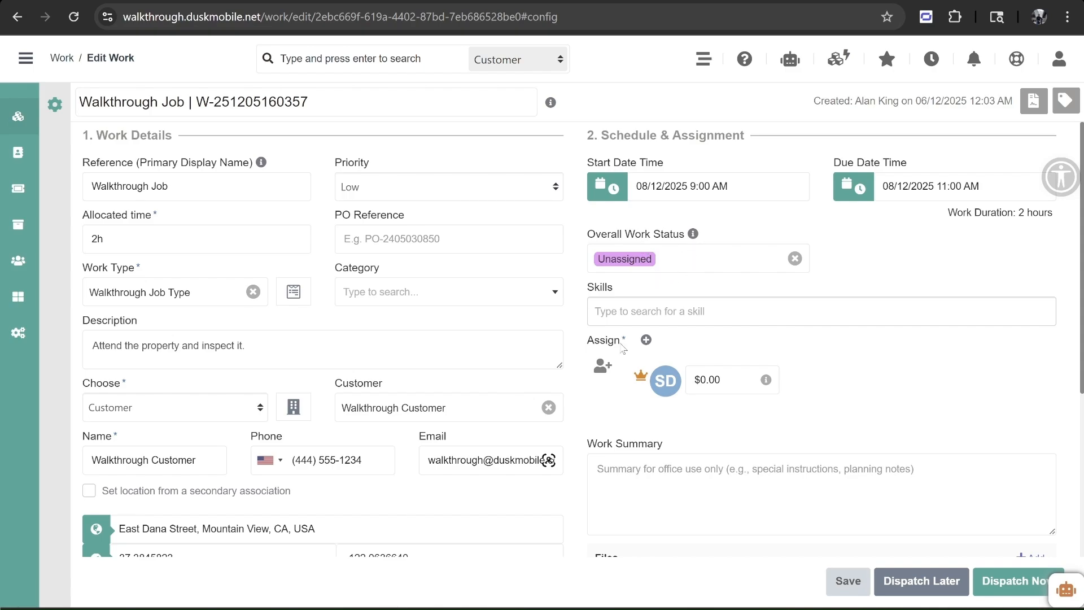
- Switch the work status to Scheduled and then back to Unassigned
left_click(681, 261)
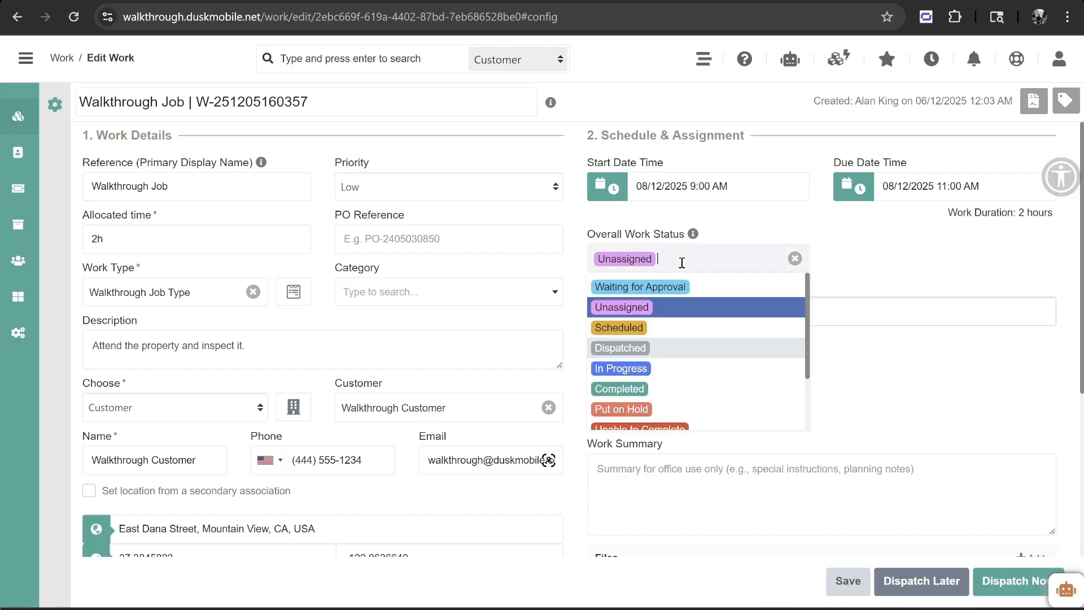
left_click(656, 327)
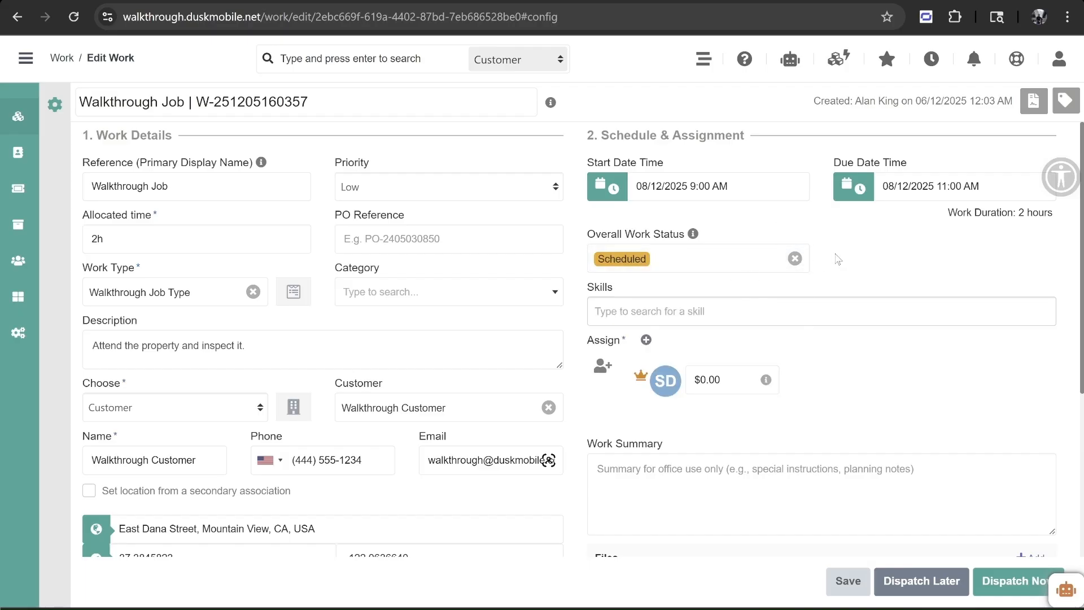
left_click(786, 260)
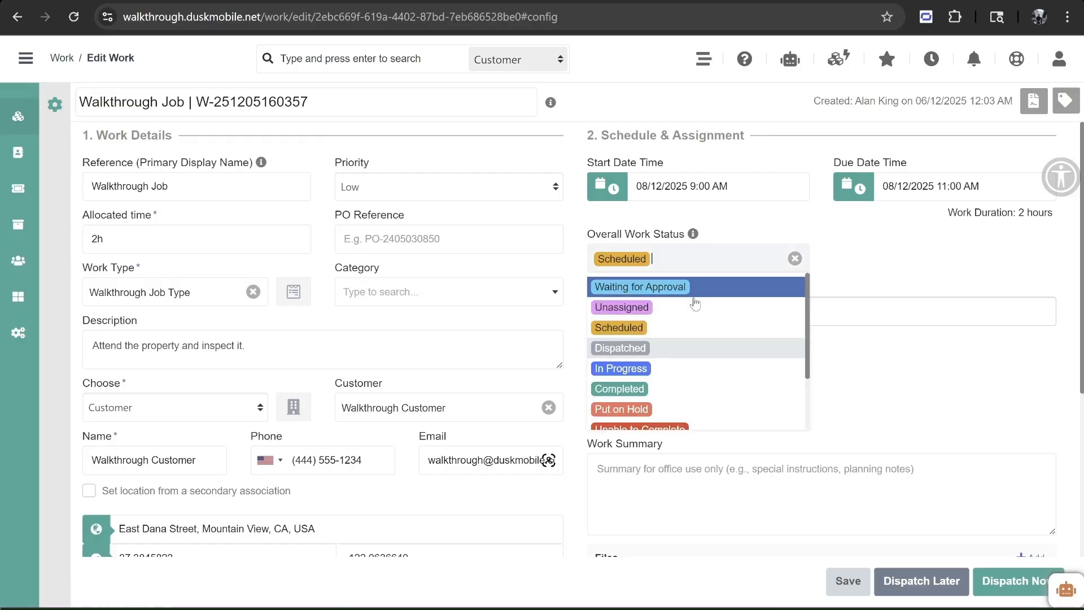
left_click(695, 307)
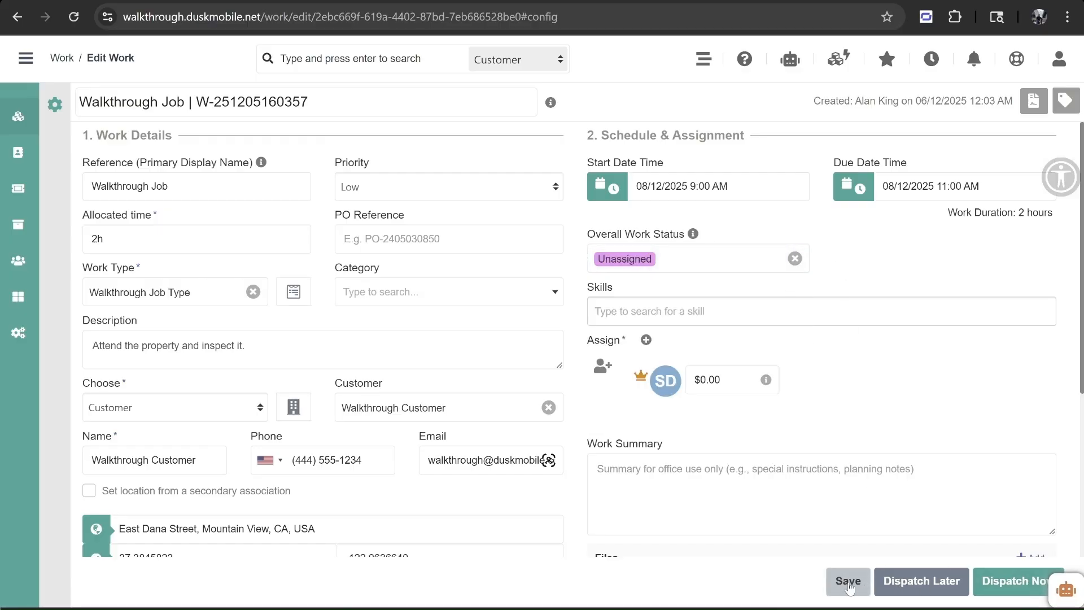
left_click(1013, 582)
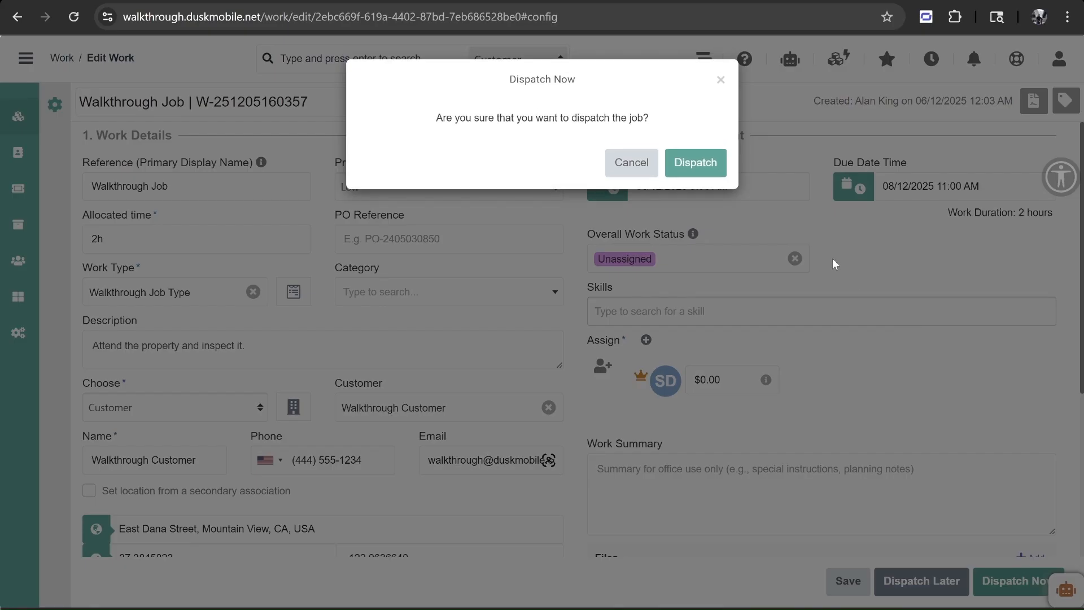
- Dispatch the job and send the Get the App link to the staff member's email
left_click(694, 163)
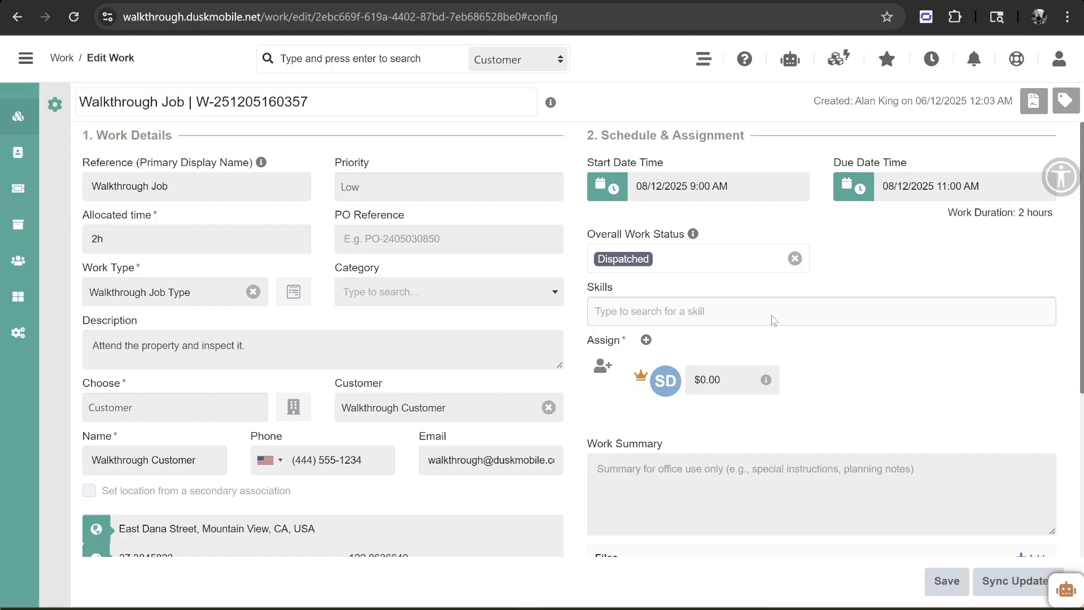
left_click(1016, 58)
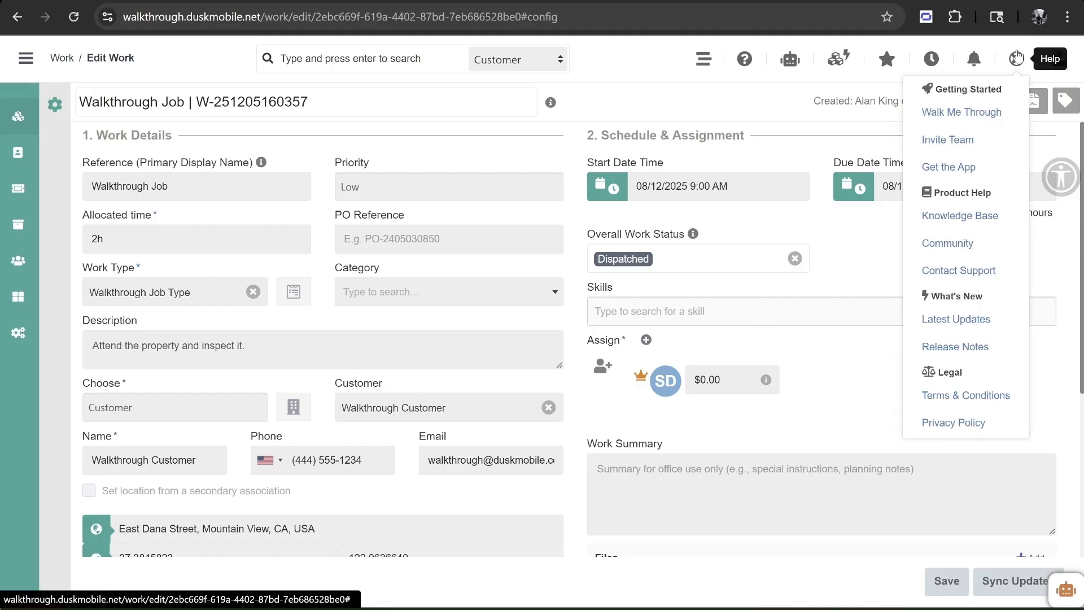
left_click(931, 168)
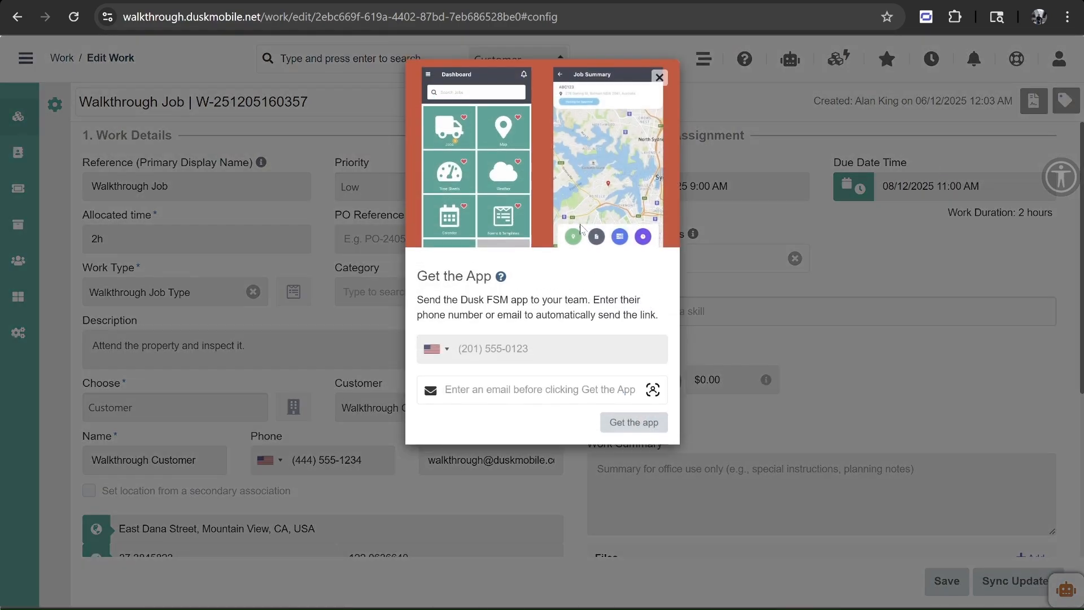
left_click(489, 392)
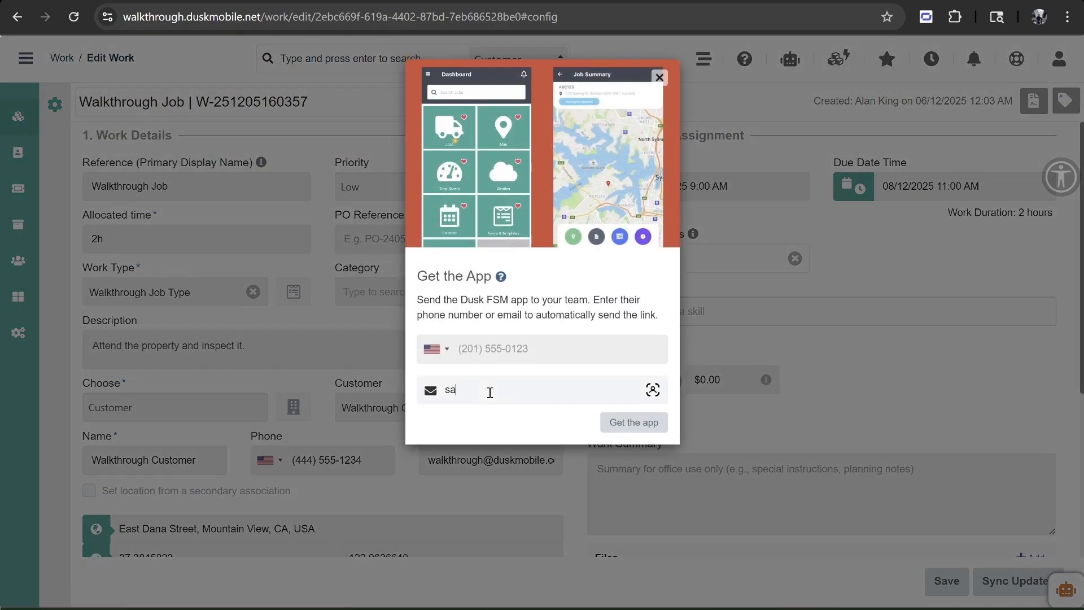
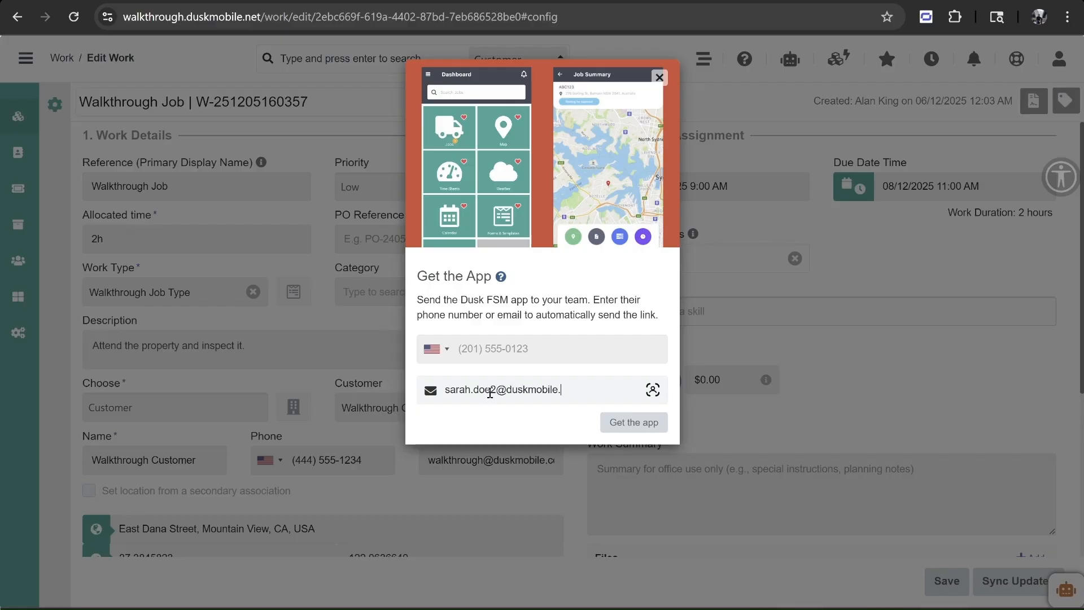
left_click(626, 423)
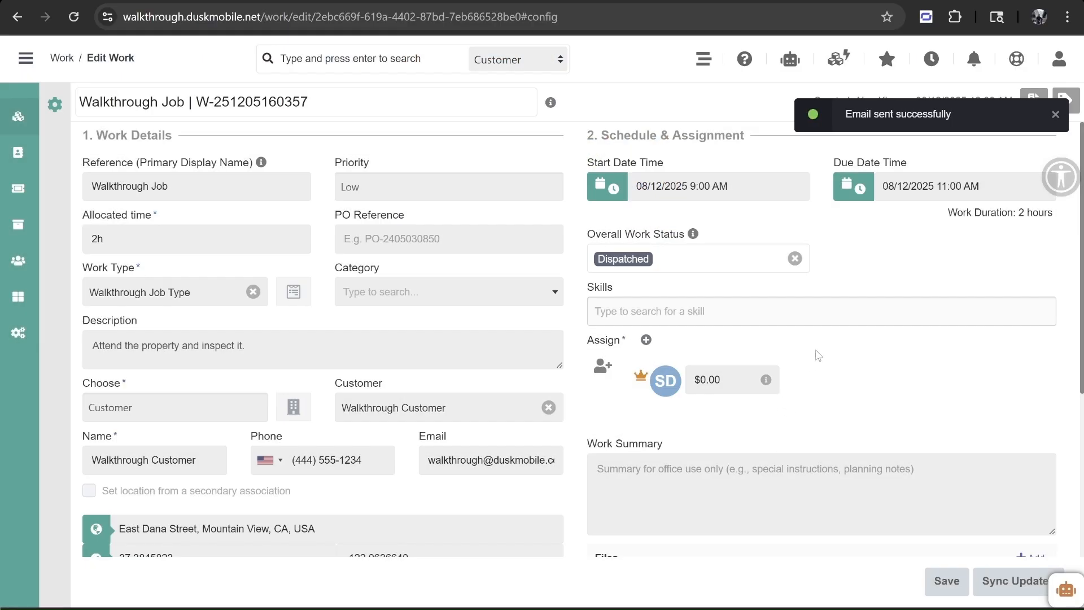
mouse_move(653, 600)
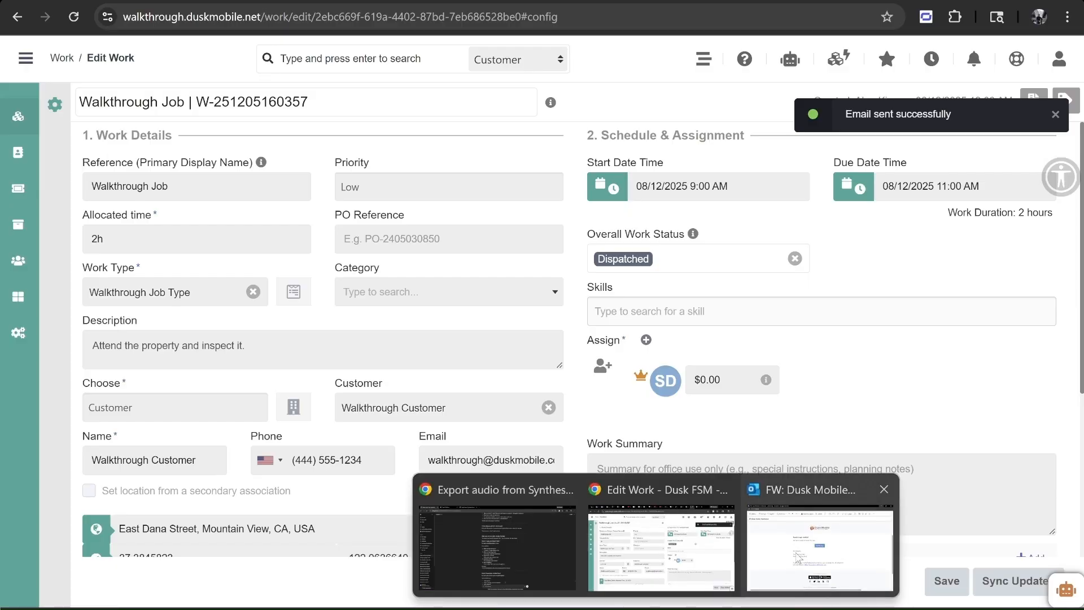
left_click(823, 543)
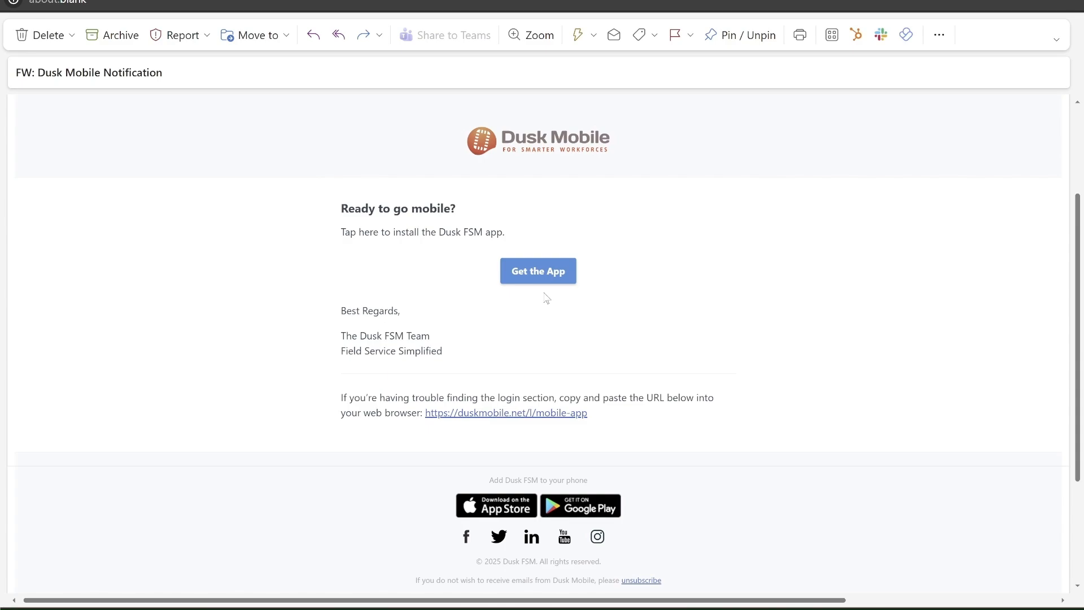
left_click(961, 0)
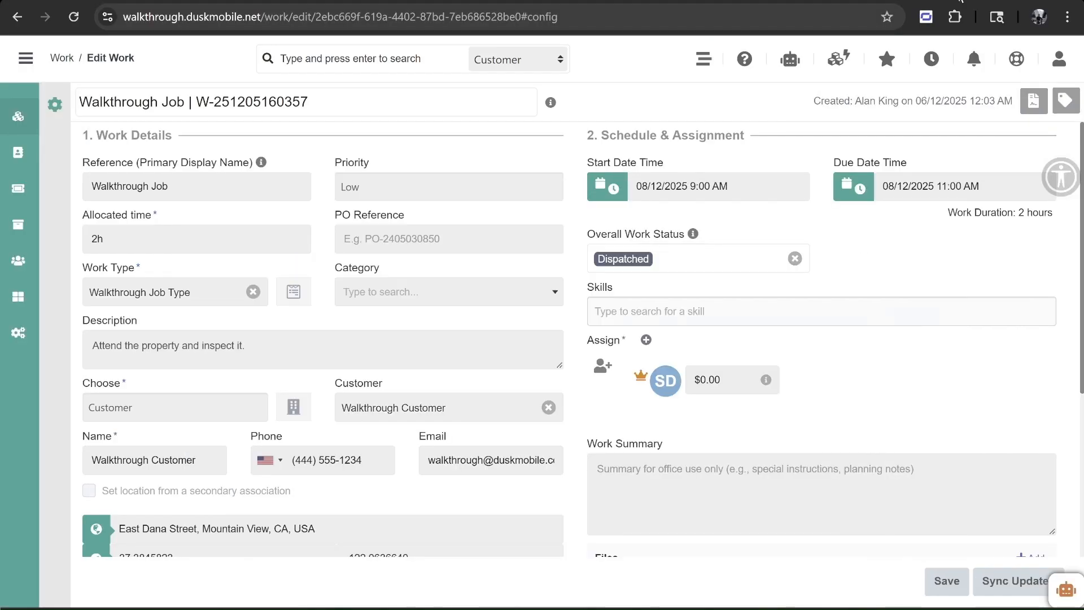
- Advance the Gantt to 8 December 2025 and check the job's 9:00–11:00 booking
left_click(700, 61)
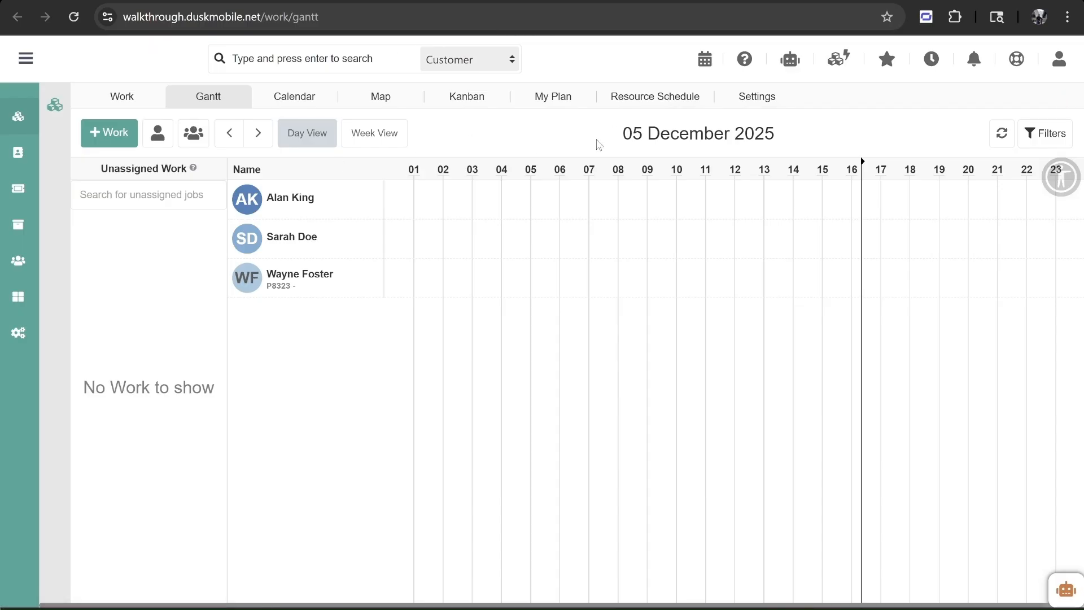
double_click(627, 135)
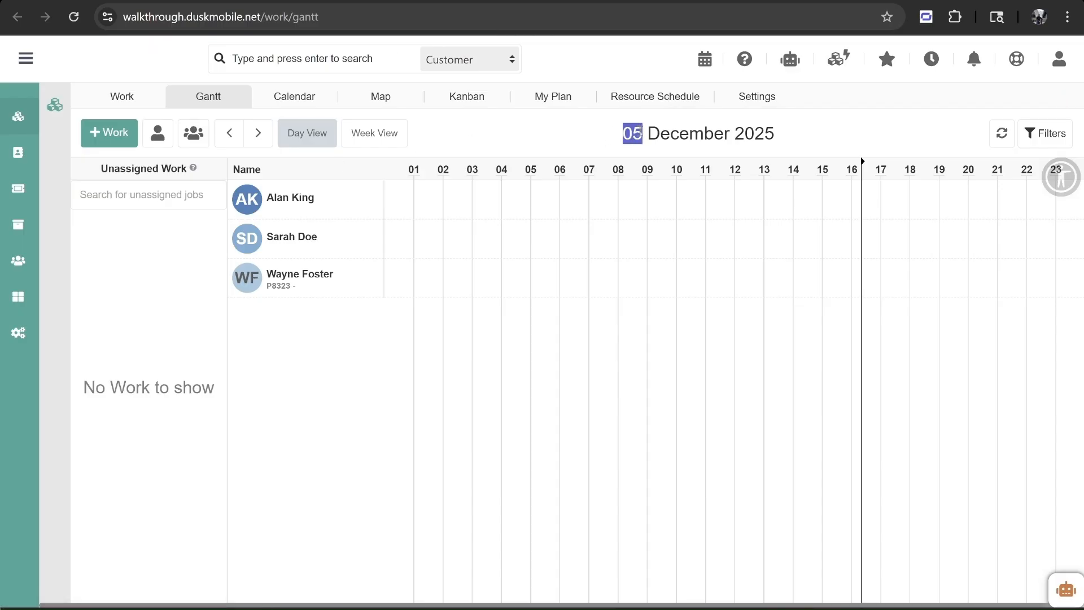
left_click(263, 137)
left_click(265, 139)
left_click(265, 139)
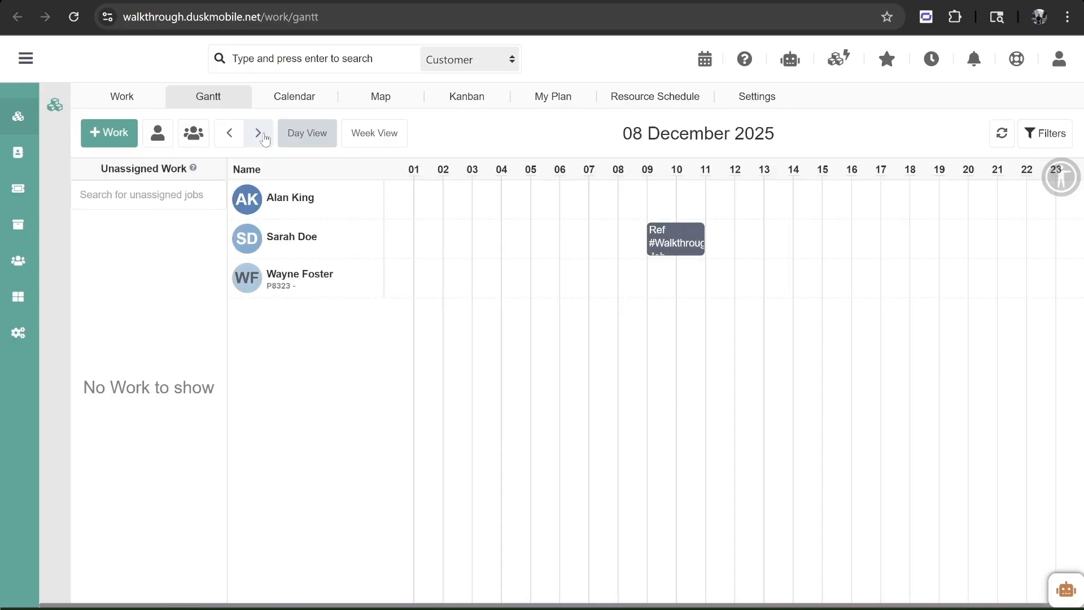
left_click(692, 243)
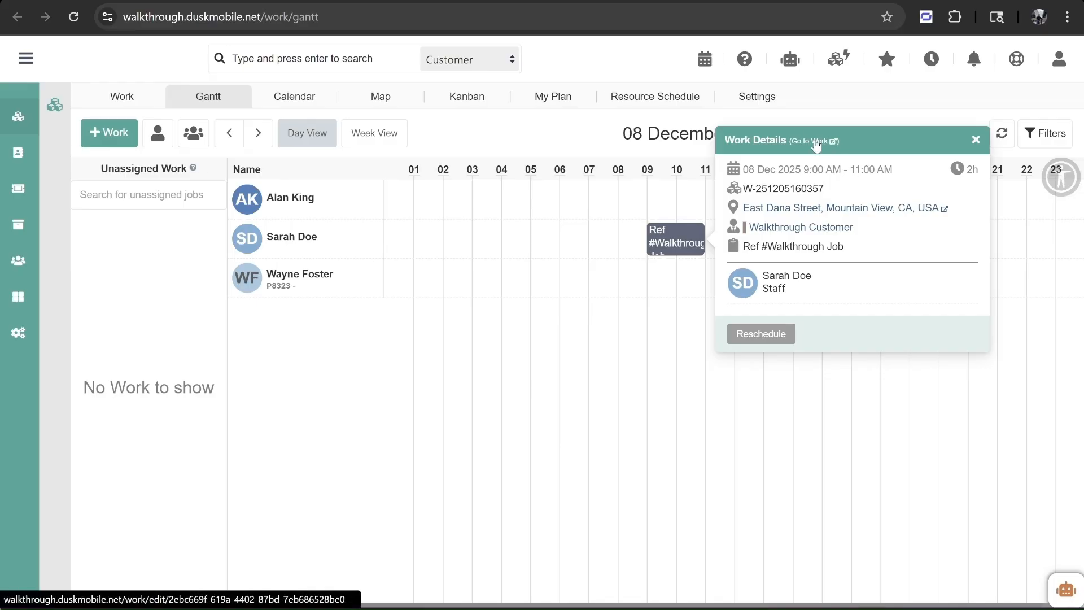
left_click(302, 100)
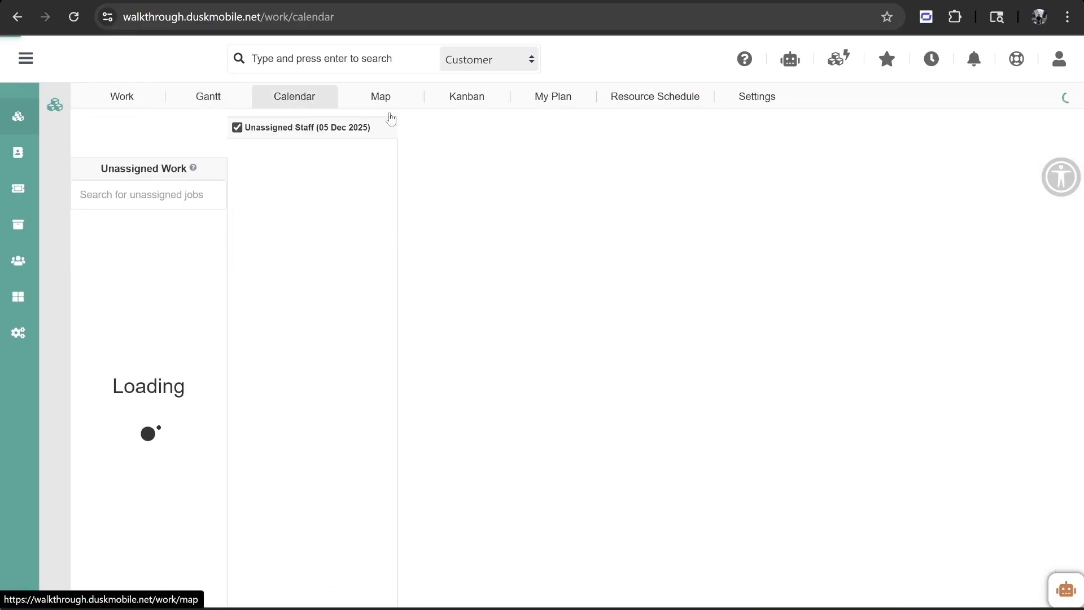
- Reschedule the 8 December job to start at 10:00, keeping its staff, and dispatch it
left_click(516, 288)
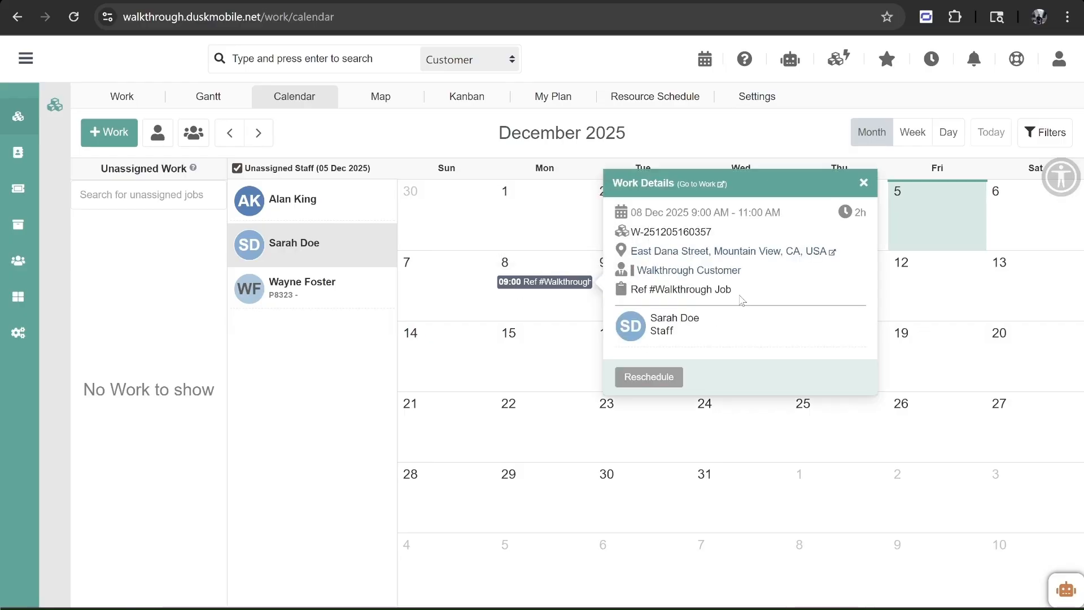
left_click(634, 382)
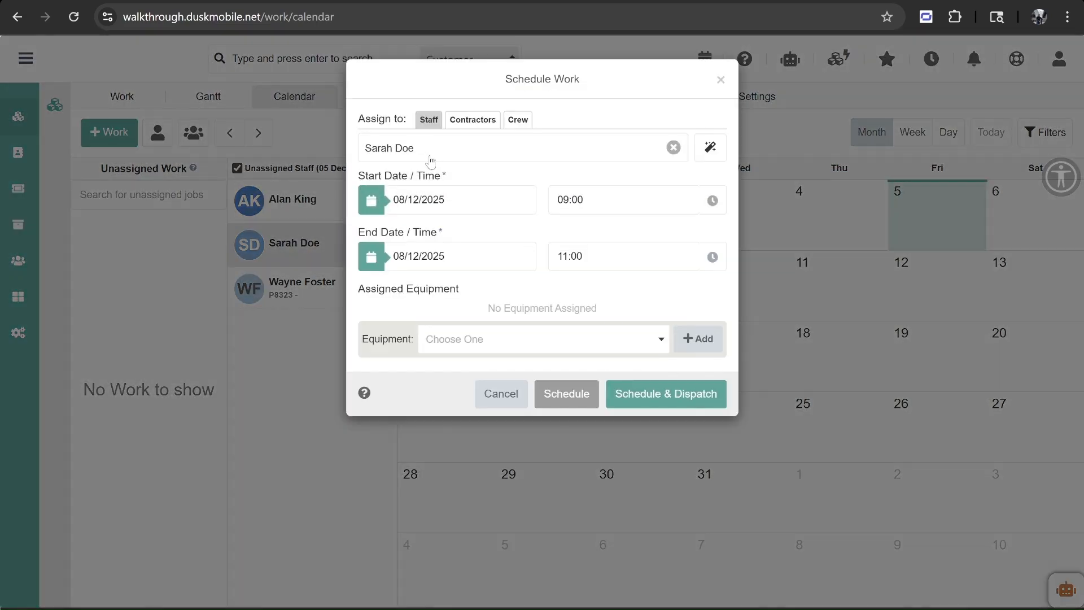
left_click(445, 154)
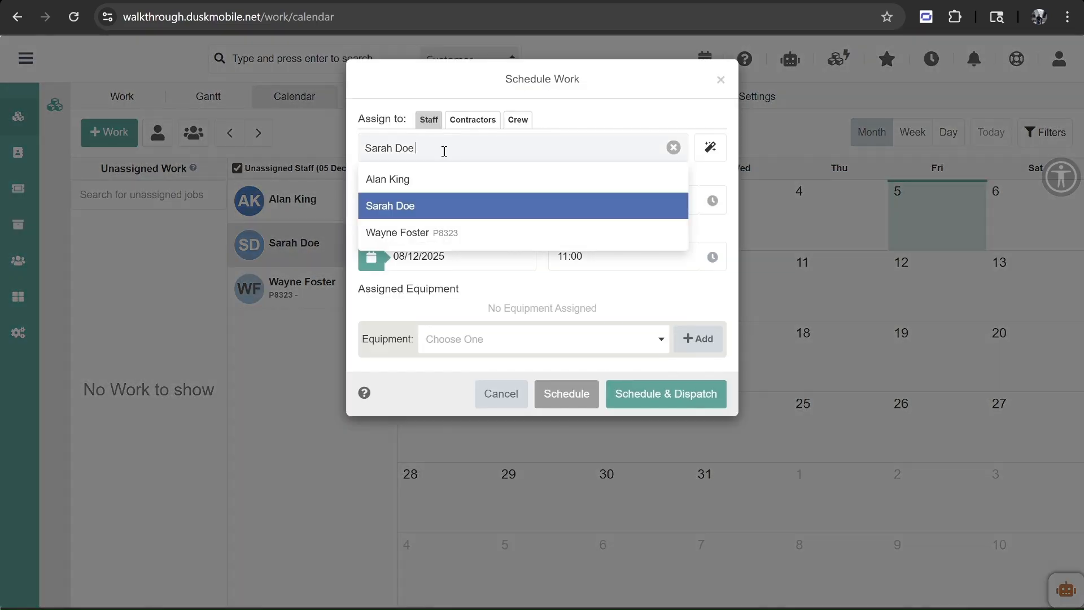
left_click(635, 109)
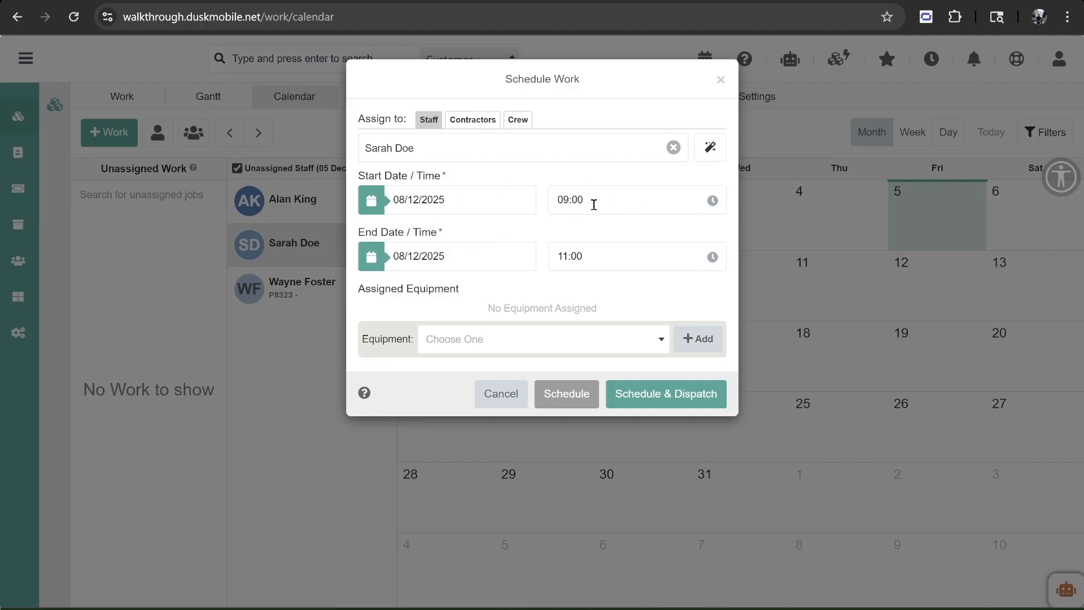
left_click(617, 201)
left_click(607, 328)
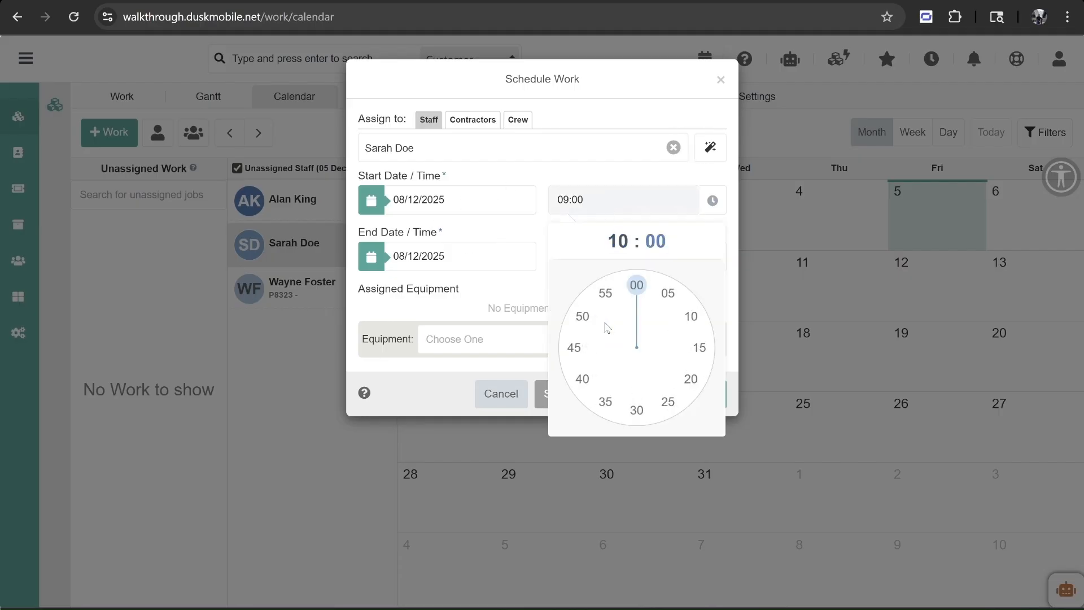
left_click(637, 285)
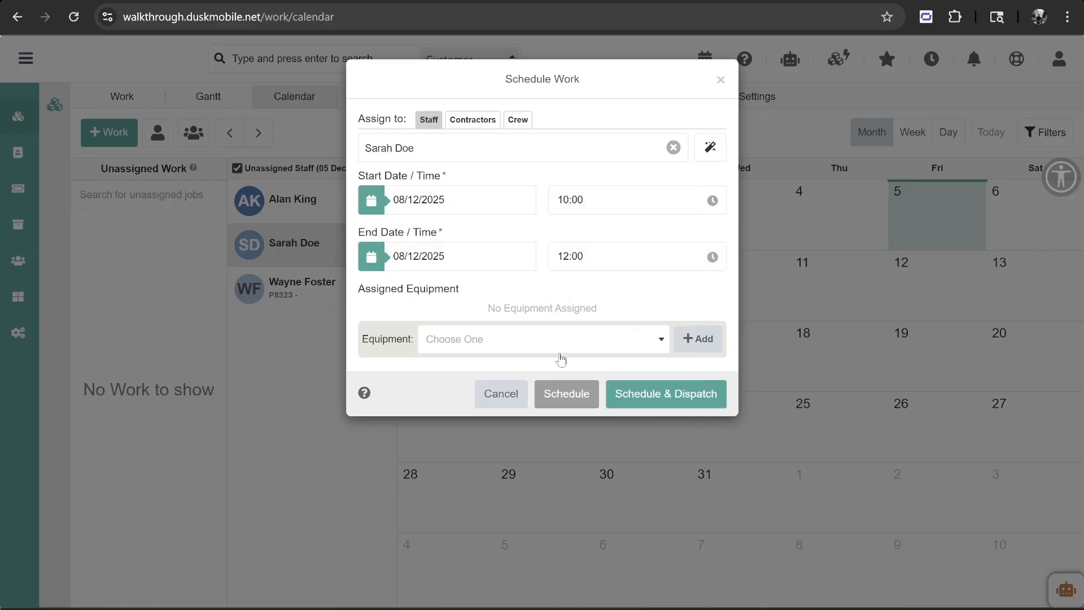
left_click(632, 395)
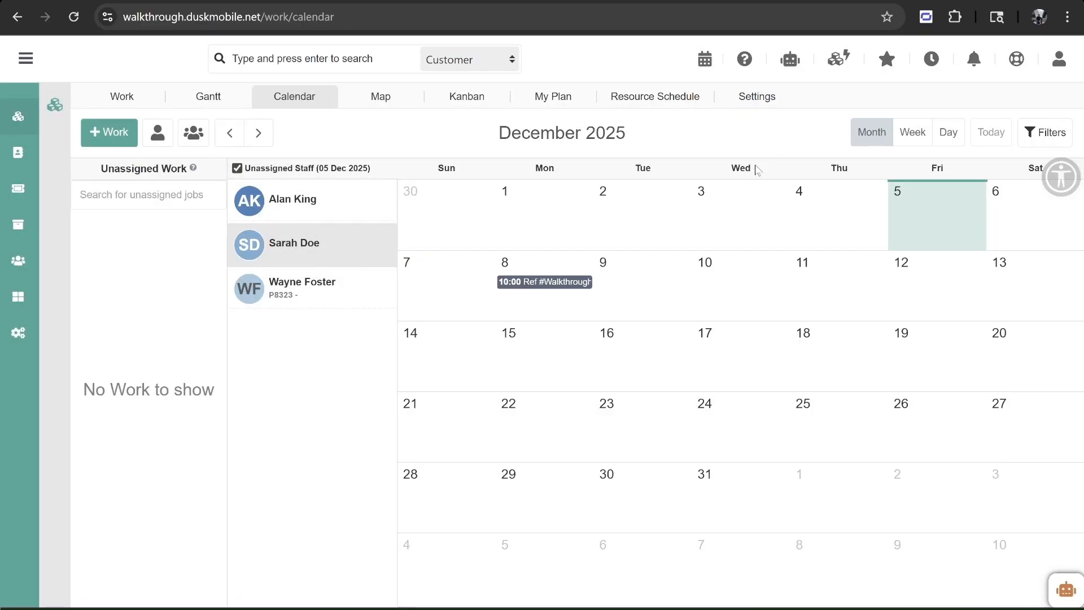
mouse_move(511, 284)
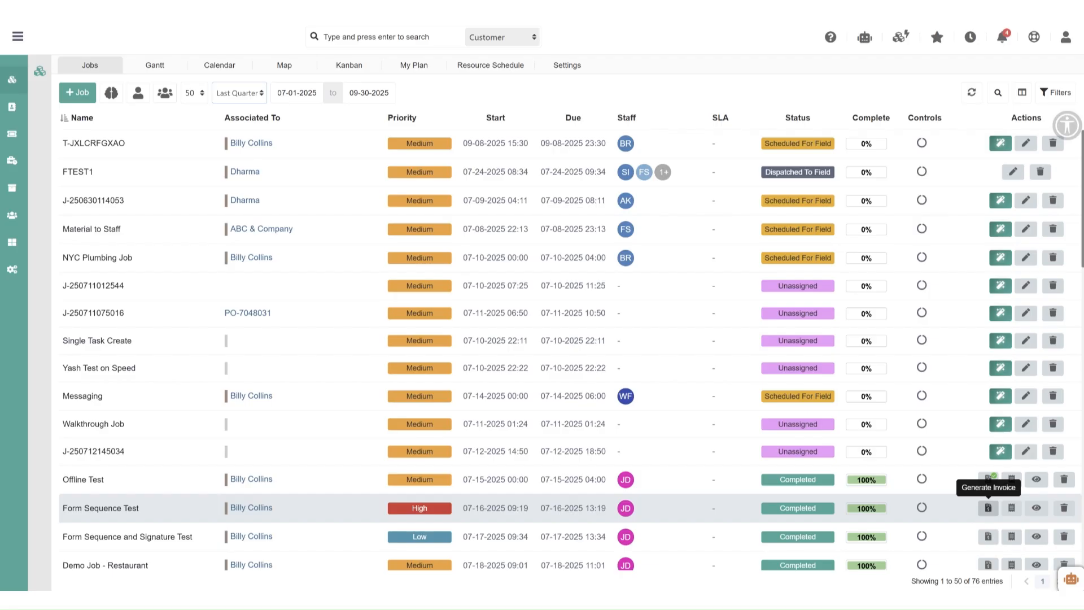
- Scroll the Jobs list down to the Offline Test row
scroll(988, 507, "down", 3)
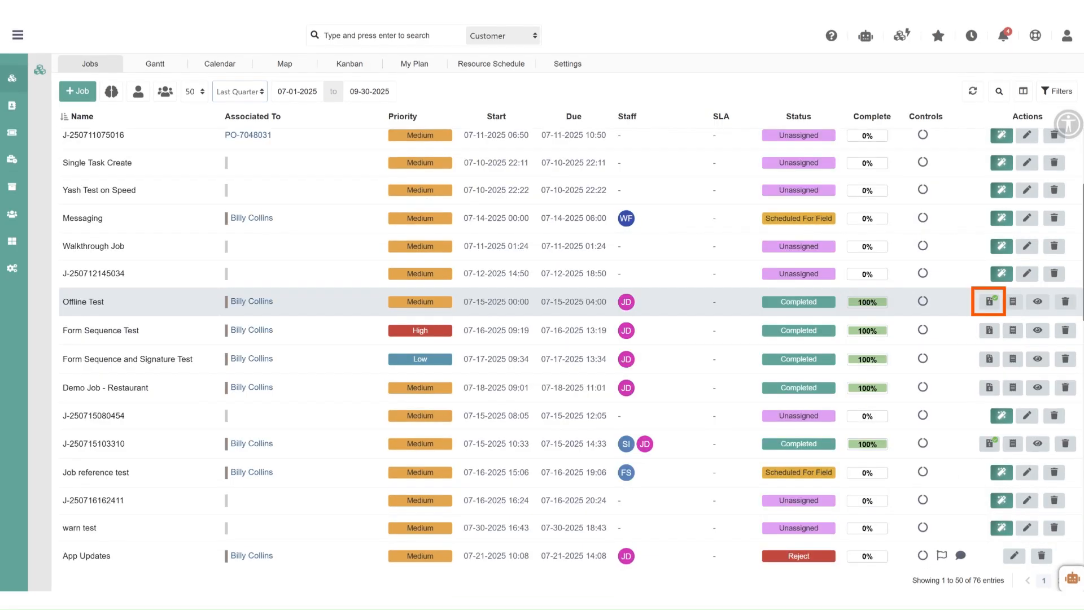